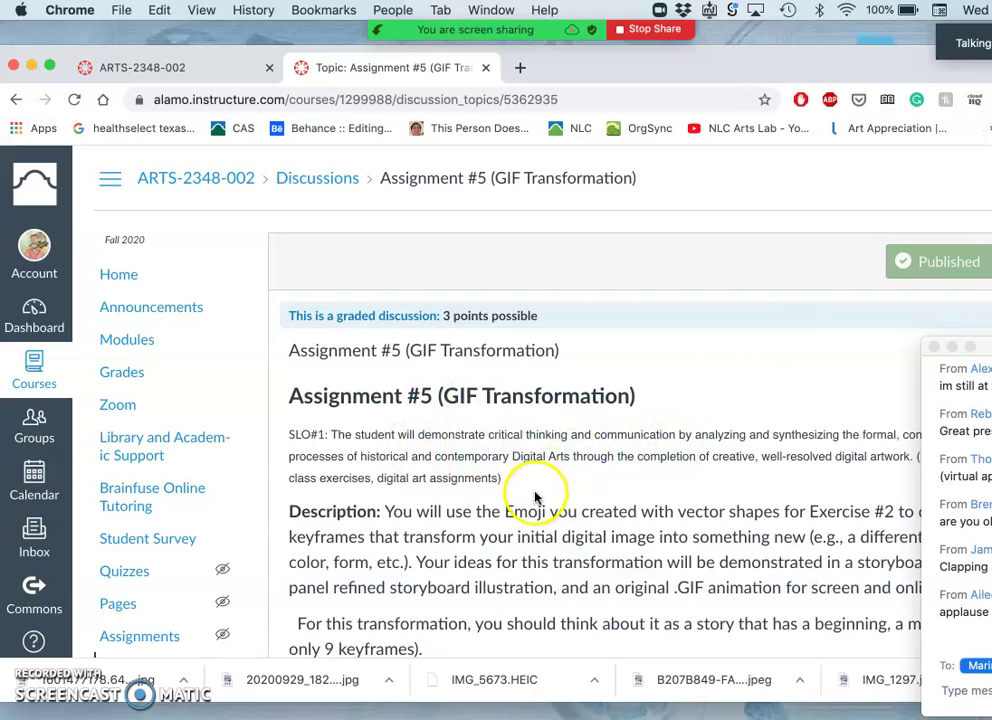
Scroll the Assignment #5 page down to Instructor Example and shift the browser window left
{"action": "scroll", "coordinate": [520, 478], "scroll_direction": "down", "scroll_amount": 10}
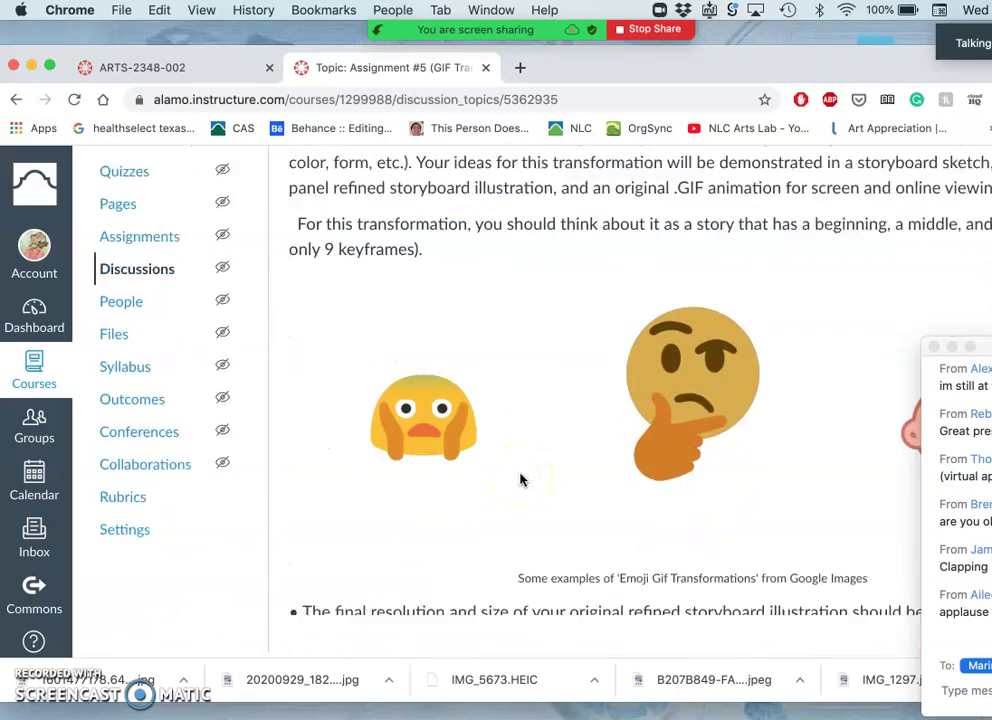
{"action": "scroll", "coordinate": [520, 478], "scroll_direction": "down", "scroll_amount": 9}
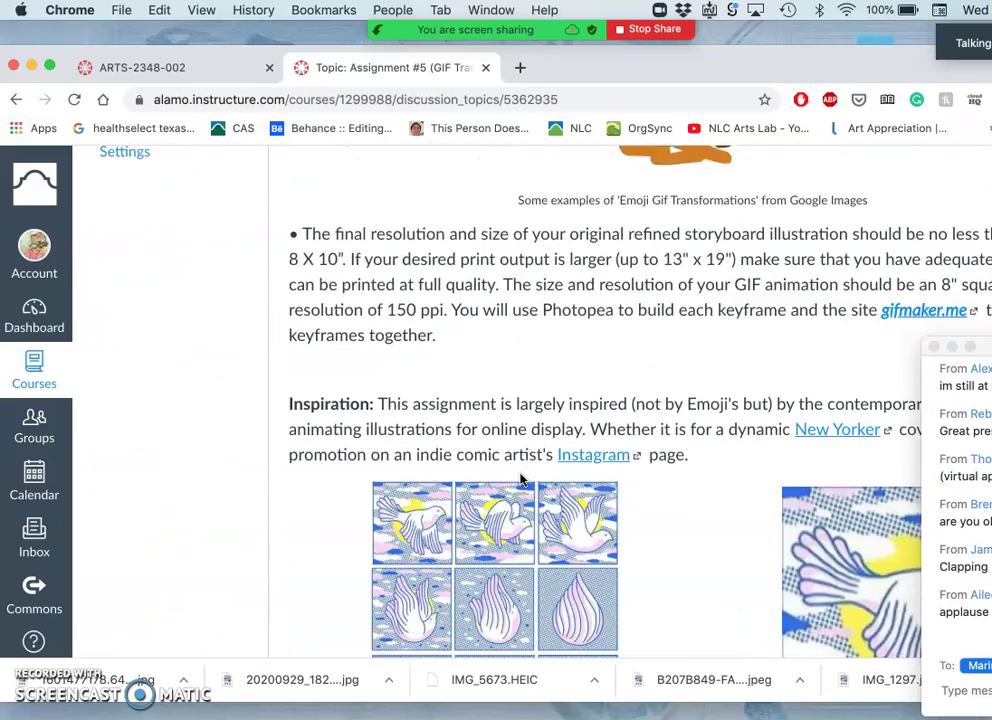
{"action": "scroll", "coordinate": [520, 478], "scroll_direction": "down", "scroll_amount": 1}
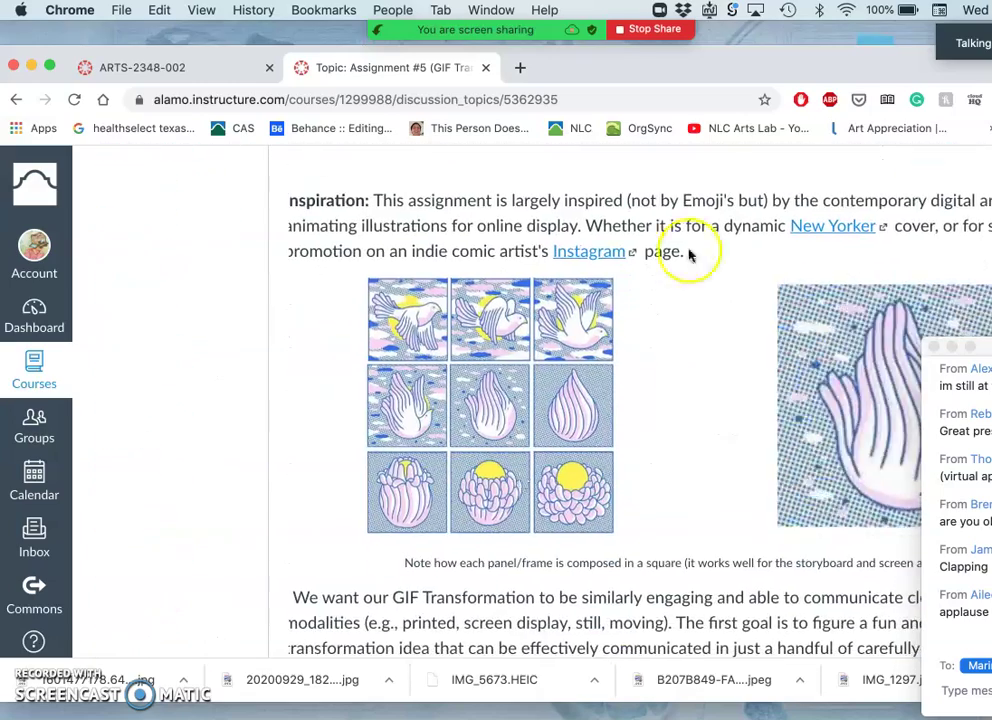
{"action": "left_click_drag", "start_coordinate": [779, 67], "coordinate": [593, 66]}
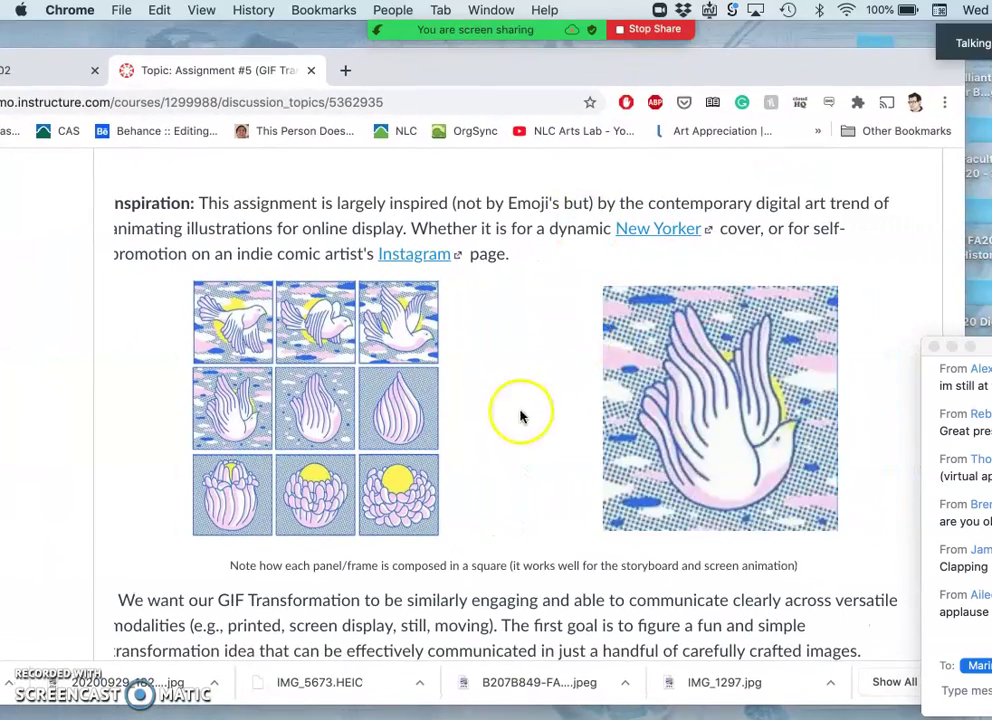
{"action": "scroll", "coordinate": [445, 405], "scroll_direction": "up", "scroll_amount": 2}
{"action": "scroll", "coordinate": [445, 415], "scroll_direction": "down", "scroll_amount": 10}
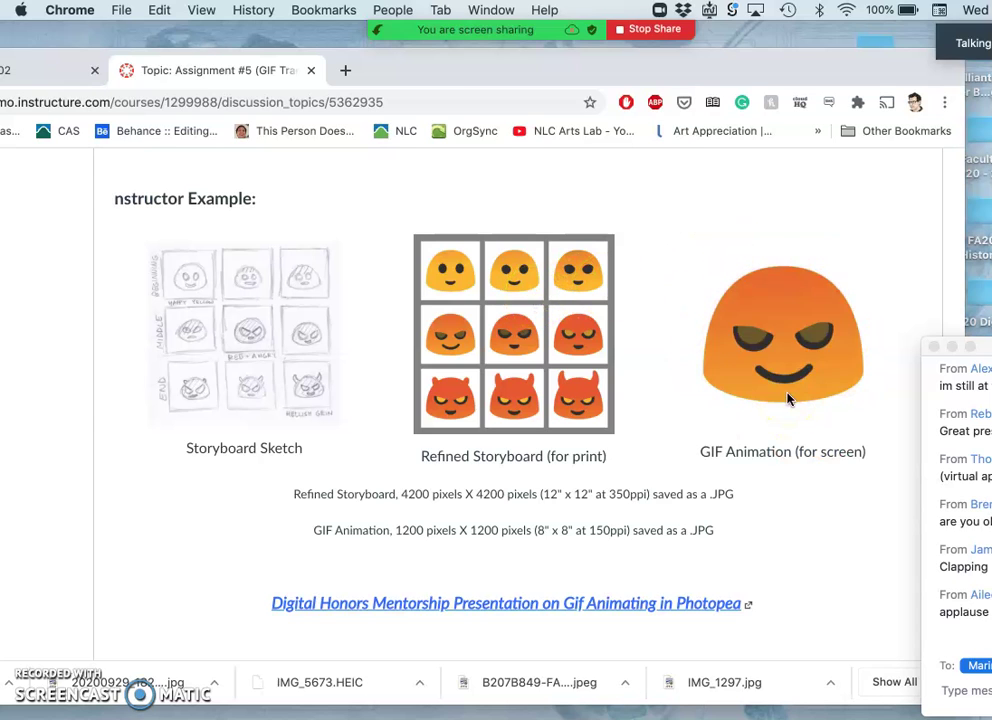
Check the meeting chat, then return to the assignment page and widen the browser slightly
{"action": "left_click", "coordinate": [934, 388]}
{"action": "left_click", "coordinate": [760, 340]}
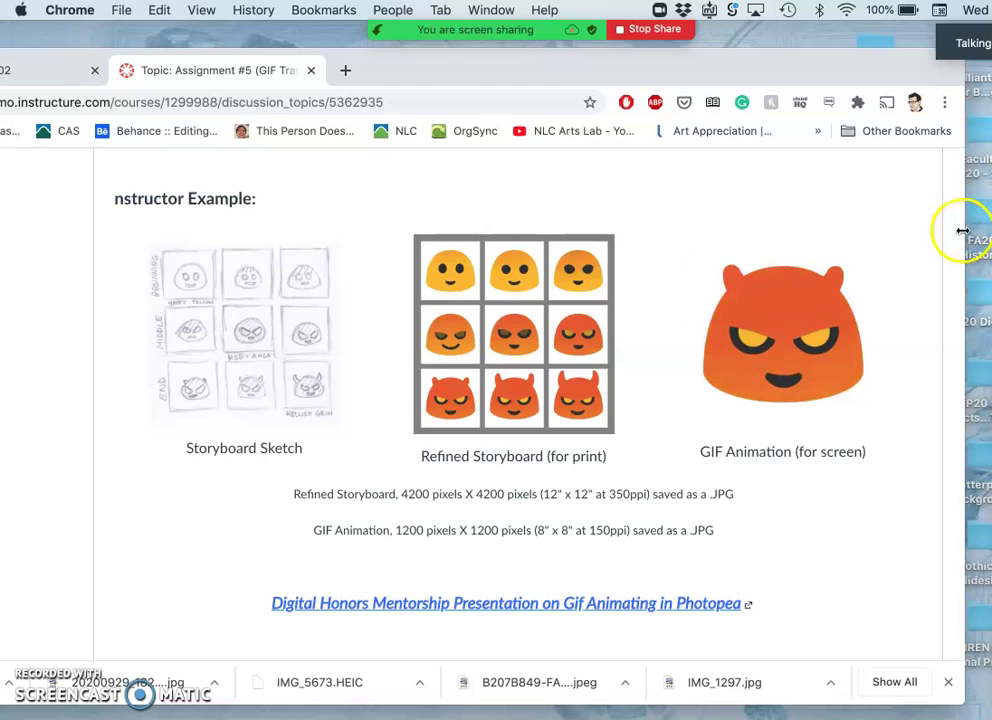
{"action": "left_click_drag", "start_coordinate": [966, 230], "coordinate": [991, 230]}
Scroll the discussion replies down to the nine-panel horned-creature storyboard sketch
{"action": "scroll", "coordinate": [700, 371], "scroll_direction": "down", "scroll_amount": 1}
{"action": "scroll", "coordinate": [498, 259], "scroll_direction": "up", "scroll_amount": 2}
{"action": "scroll", "coordinate": [483, 331], "scroll_direction": "down", "scroll_amount": 15}
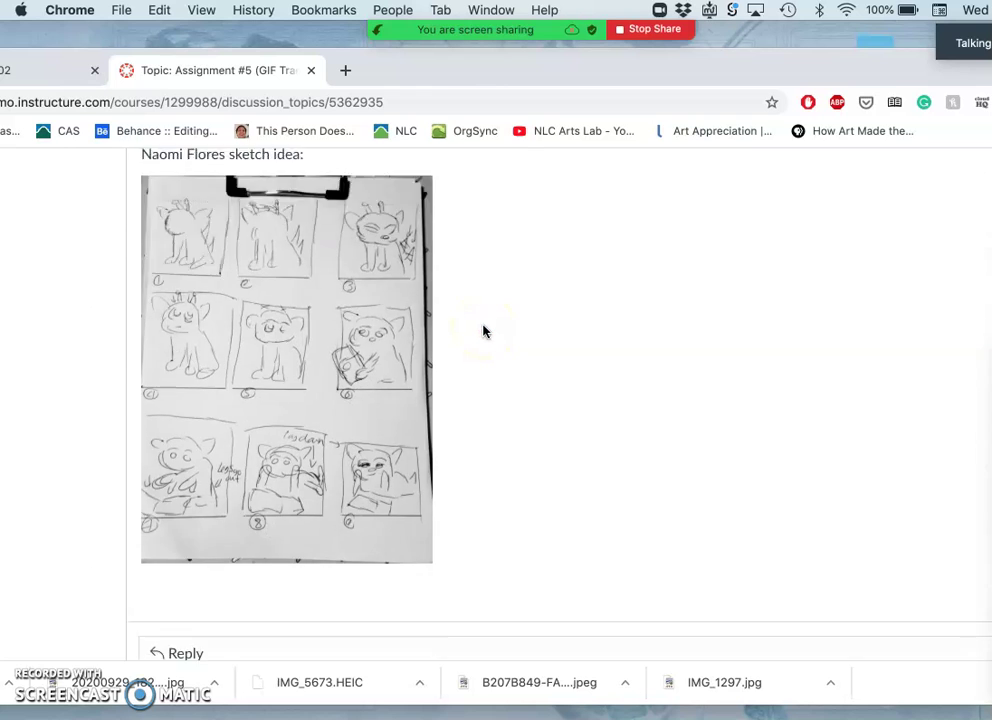
{"action": "scroll", "coordinate": [483, 331], "scroll_direction": "down", "scroll_amount": 5}
{"action": "scroll", "coordinate": [483, 331], "scroll_direction": "up", "scroll_amount": 20}
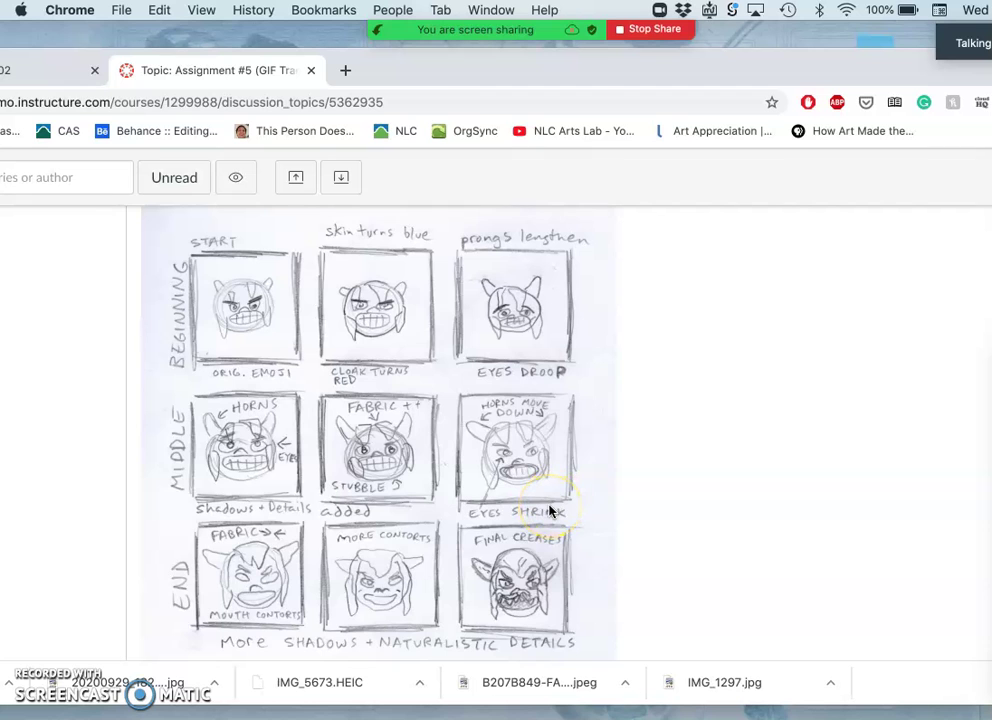
Reveal the desktop, open FA20 Digital Art, then look inside its Exercise 2 folder
{"action": "key", "text": "F11"}
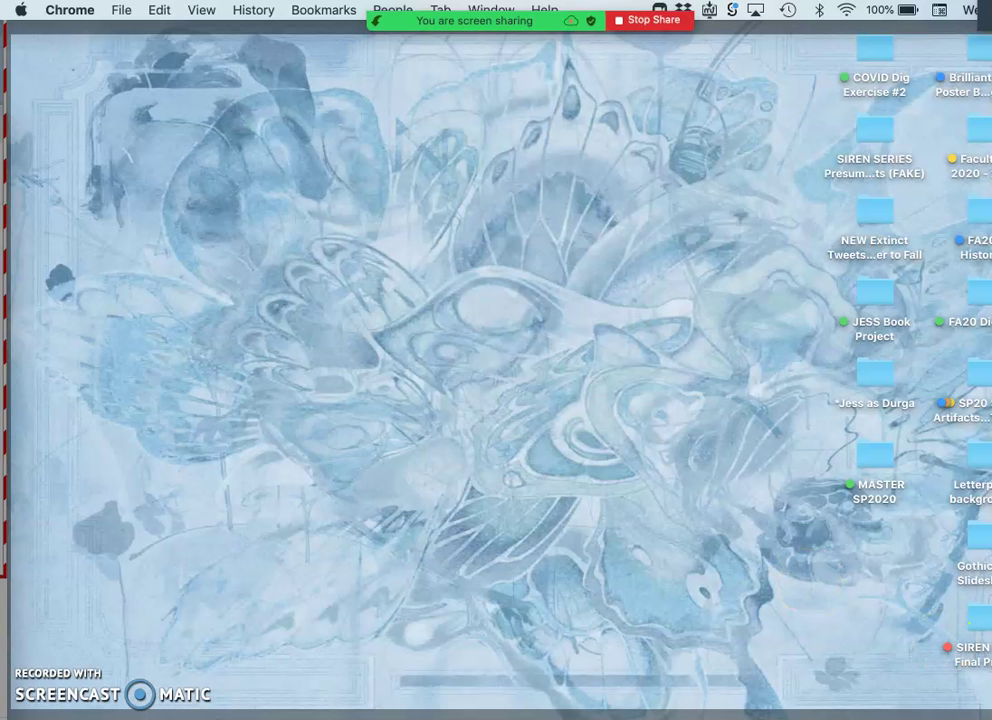
{"action": "double_click", "coordinate": [982, 298]}
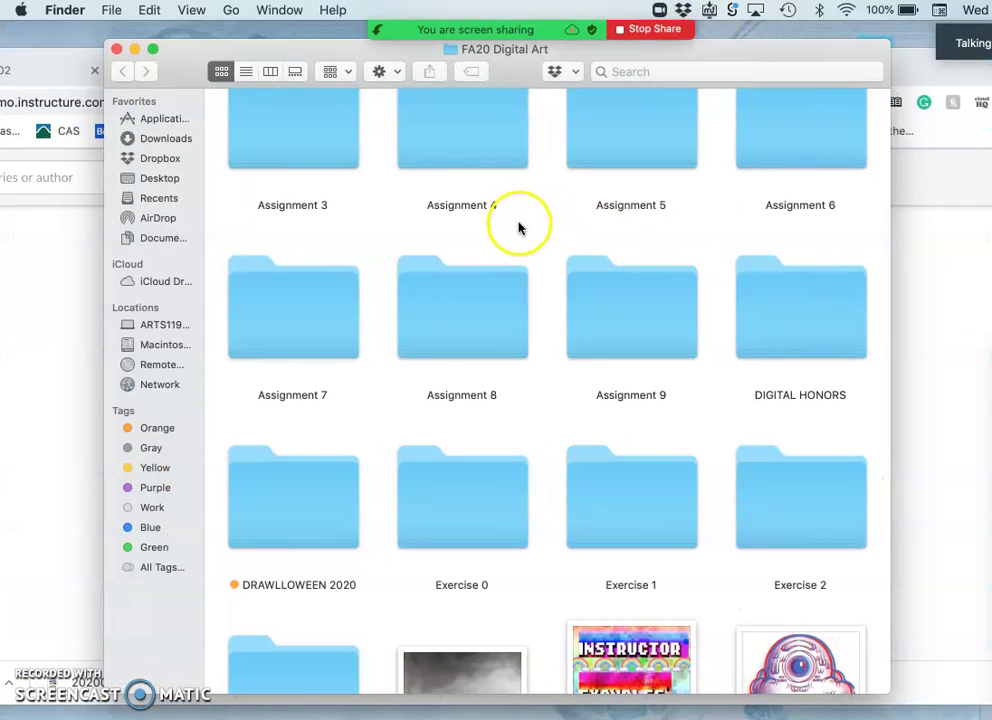
{"action": "scroll", "coordinate": [522, 226], "scroll_direction": "up", "scroll_amount": 5}
{"action": "scroll", "coordinate": [481, 305], "scroll_direction": "down", "scroll_amount": 5}
{"action": "left_click", "coordinate": [774, 346]}
{"action": "double_click", "coordinate": [774, 346]}
{"action": "scroll", "coordinate": [455, 398], "scroll_direction": "down", "scroll_amount": 3}
{"action": "scroll", "coordinate": [505, 250], "scroll_direction": "up", "scroll_amount": 3}
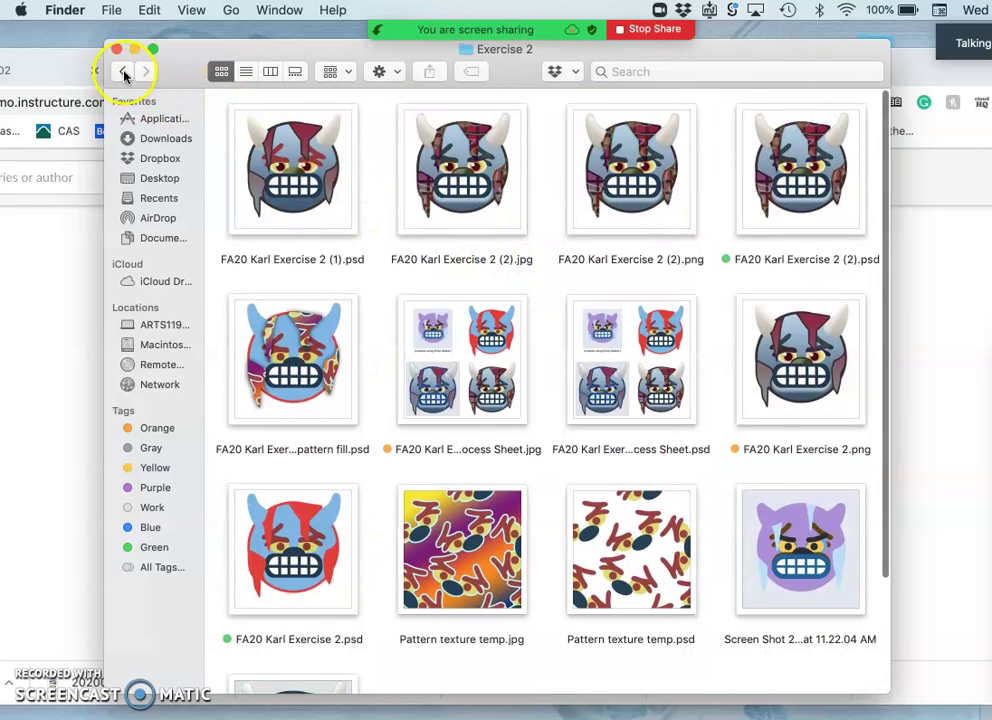
Go back, open Assignment 5, and open the 11.22.04 AM purple emoji screenshot
{"action": "left_click", "coordinate": [122, 72]}
{"action": "scroll", "coordinate": [504, 268], "scroll_direction": "up", "scroll_amount": 2}
{"action": "scroll", "coordinate": [504, 268], "scroll_direction": "up", "scroll_amount": 3}
{"action": "double_click", "coordinate": [631, 224]}
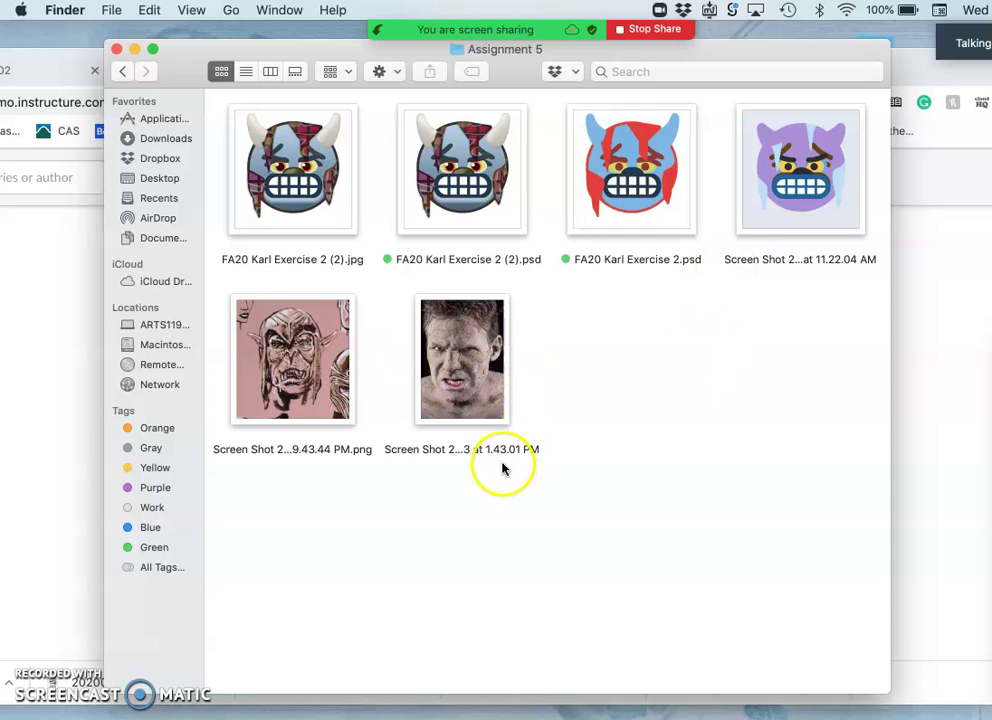
{"action": "double_click", "coordinate": [797, 170]}
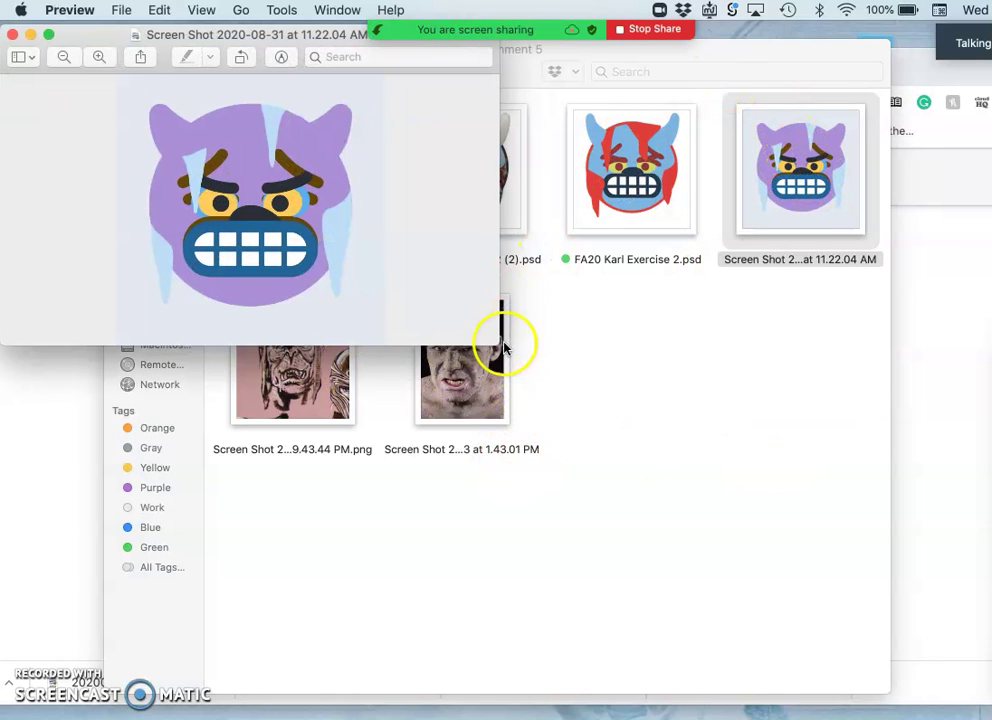
Enlarge the Preview window of the emoji screenshot, then bring the Assignment 5 folder forward
{"action": "left_click_drag", "start_coordinate": [489, 338], "coordinate": [748, 616]}
{"action": "left_click", "coordinate": [413, 229]}
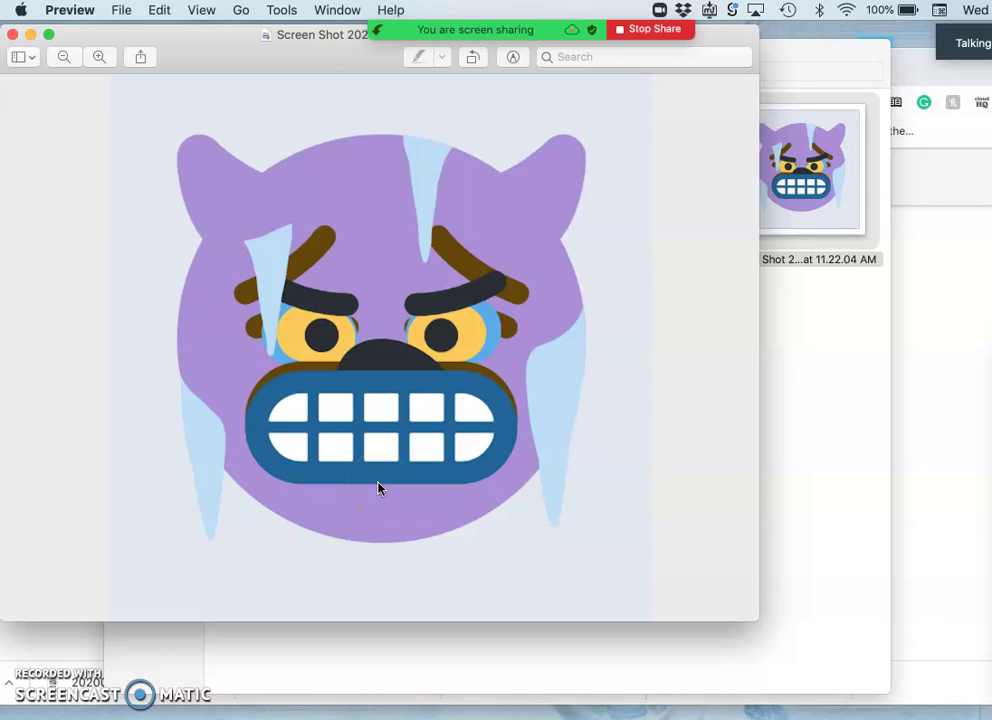
{"action": "left_click", "coordinate": [801, 367]}
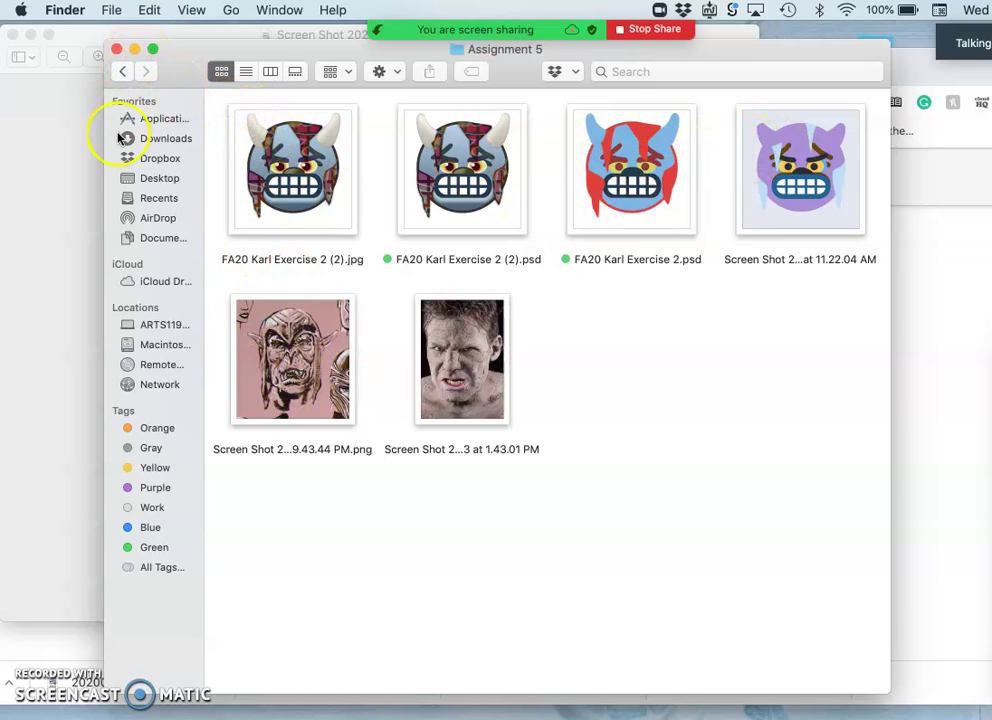
Save the storyboard sketch image from the Canvas discussion to the Desktop
{"action": "left_click", "coordinate": [920, 325]}
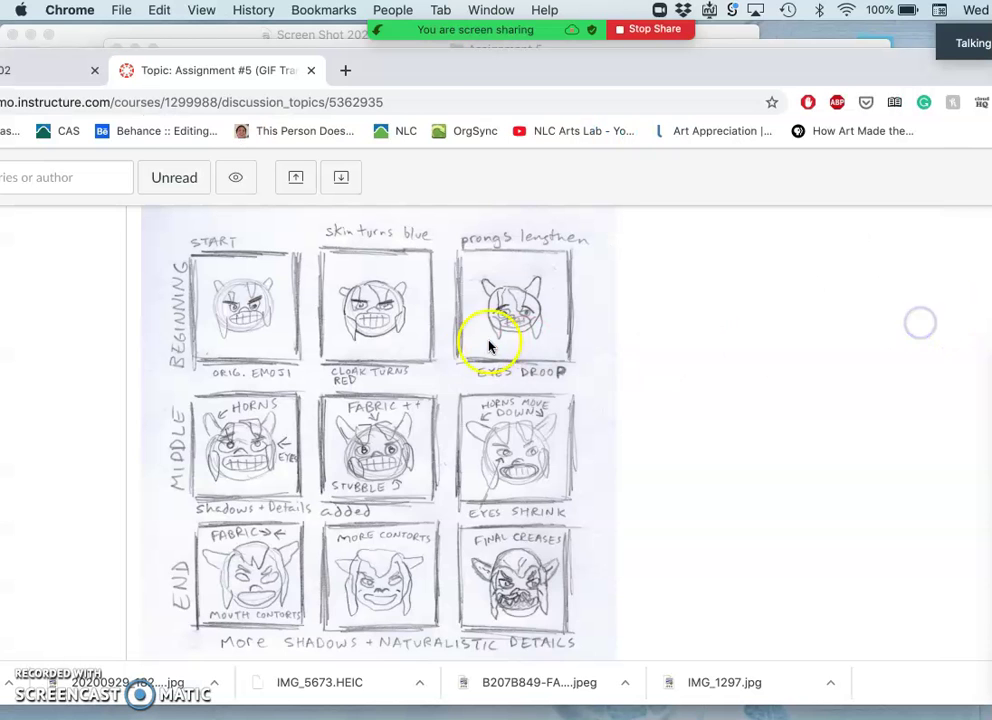
{"action": "right_click", "coordinate": [387, 358]}
{"action": "left_click", "coordinate": [407, 383]}
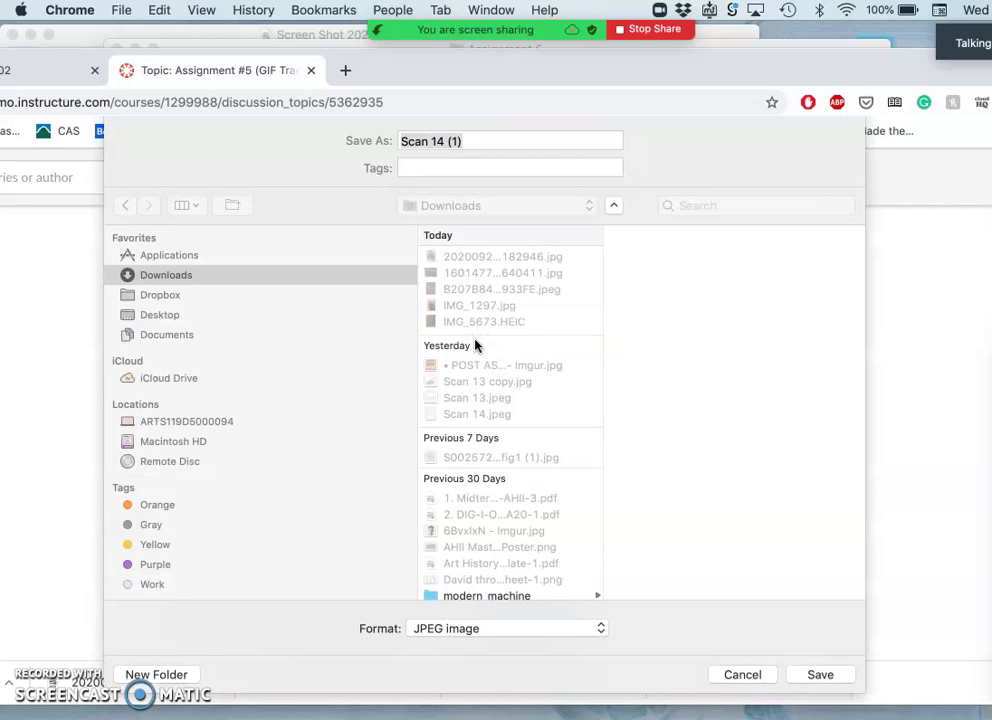
{"action": "left_click", "coordinate": [474, 325]}
{"action": "key", "text": "super+shift+d"}
{"action": "left_click", "coordinate": [820, 674]}
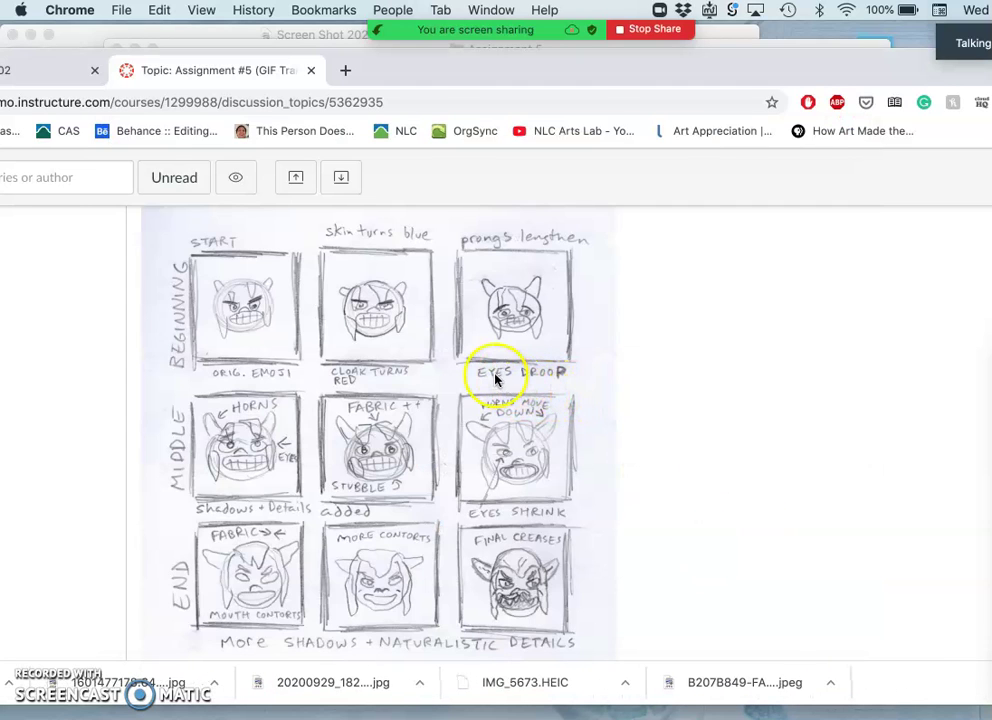
Close the Preview emoji screenshot and return to the Assignment 5 folder and desktop
{"action": "key", "text": "F11"}
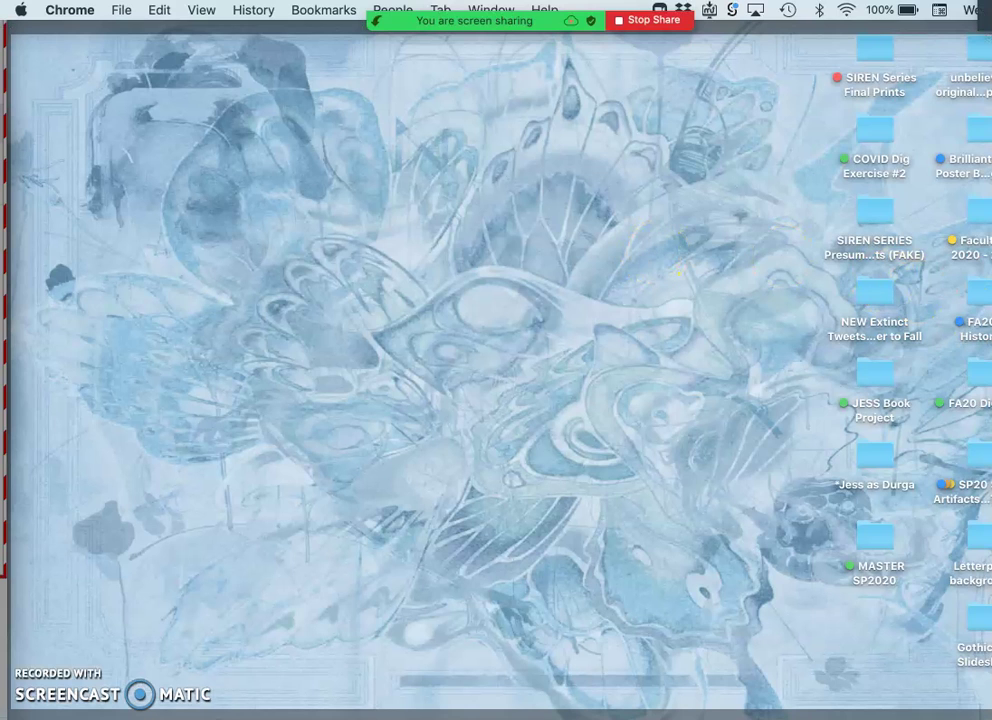
{"action": "key", "text": "F11"}
{"action": "key", "text": "F11"}
{"action": "key", "text": "F11"}
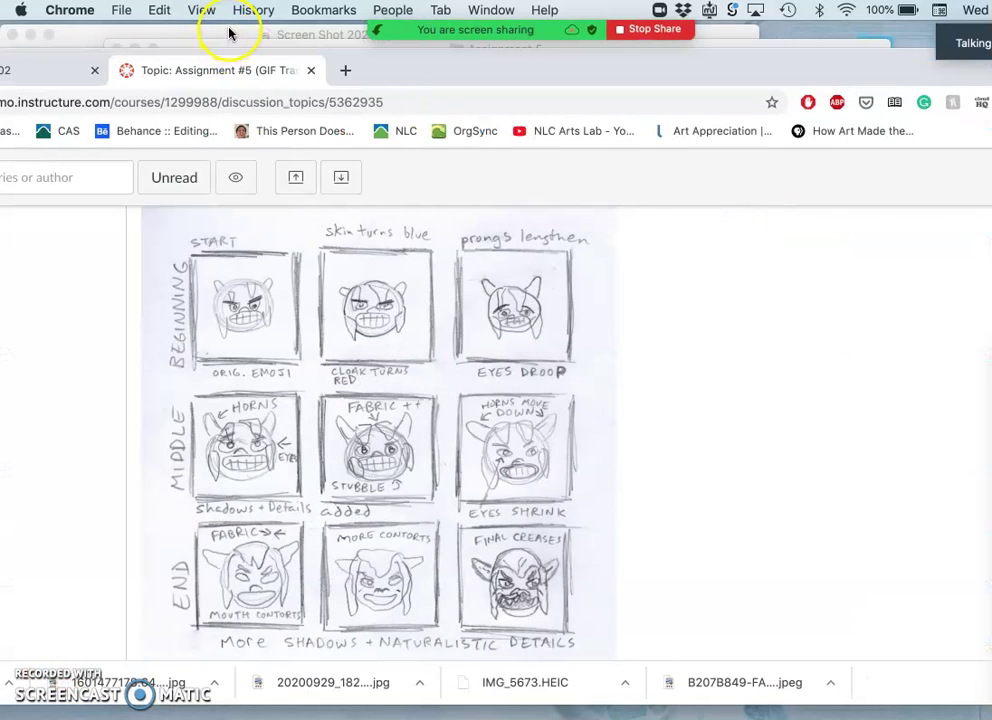
{"action": "left_click", "coordinate": [228, 34]}
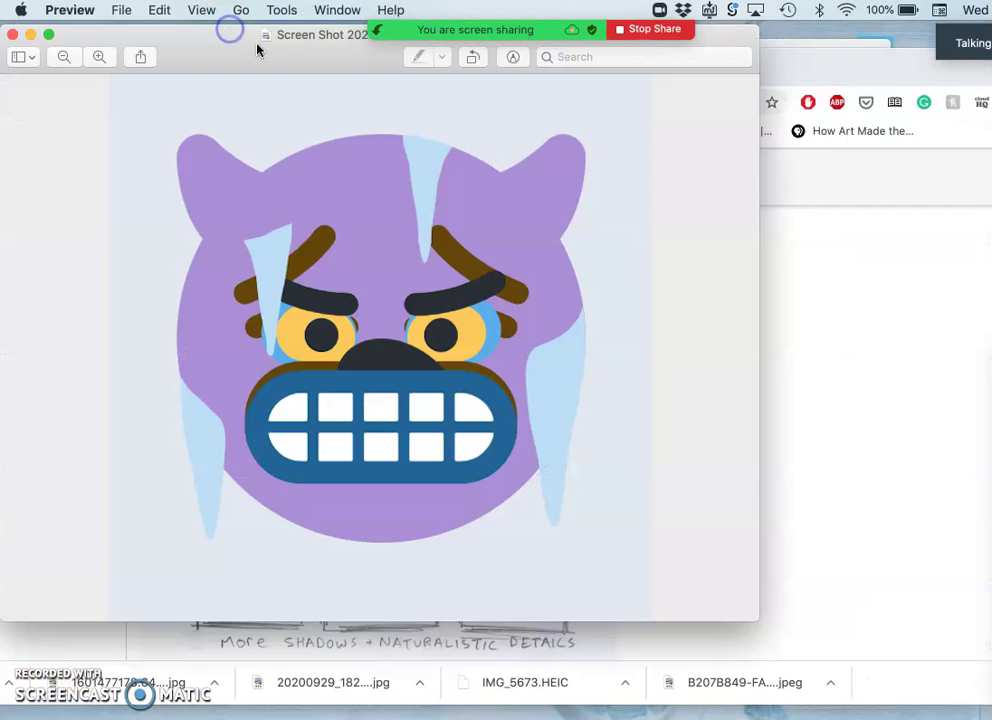
{"action": "left_click", "coordinate": [12, 37]}
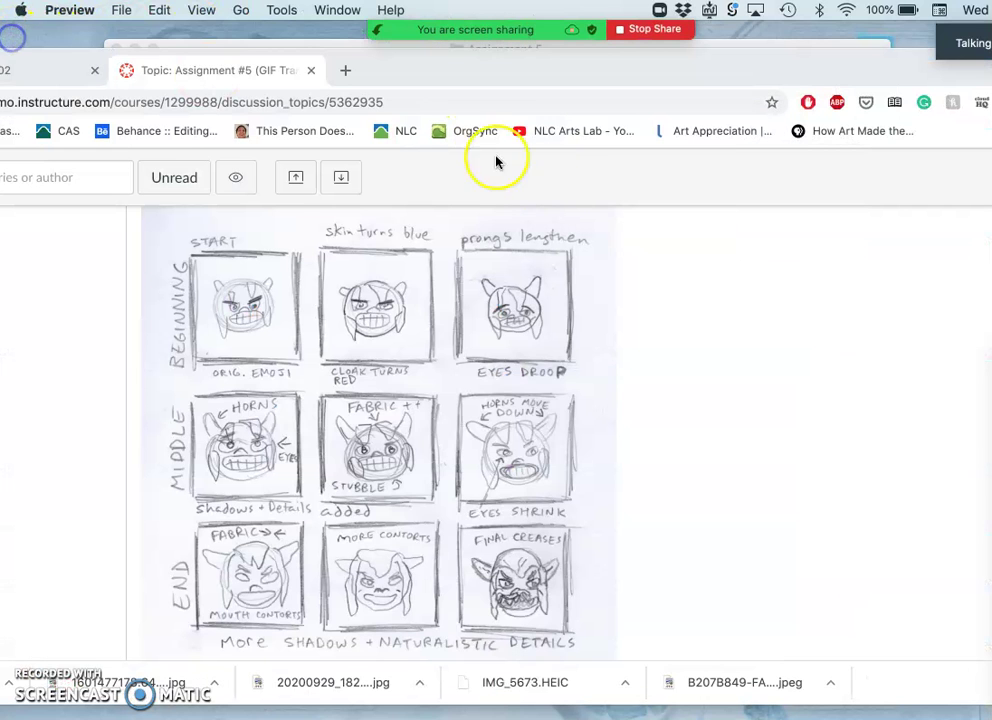
{"action": "left_click", "coordinate": [340, 47]}
{"action": "key", "text": "F11"}
{"action": "key", "text": "F11"}
Move the downloaded Scan 14 (1).jpeg into Assignment 5 and tag it green
{"action": "left_click_drag", "start_coordinate": [975, 560], "coordinate": [675, 372]}
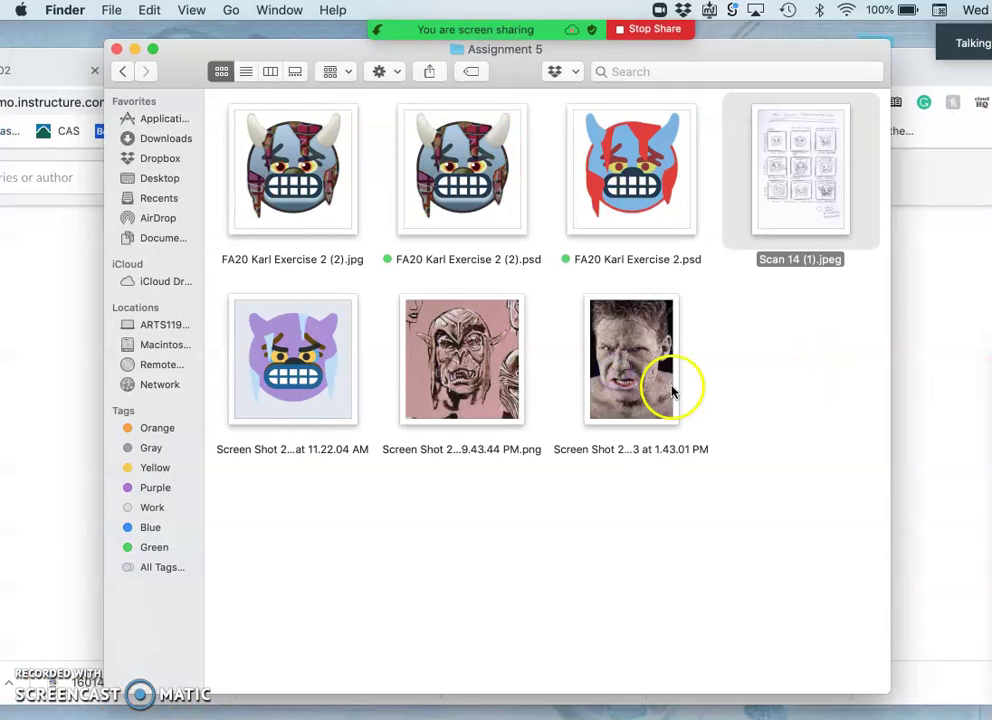
{"action": "right_click", "coordinate": [815, 203]}
{"action": "left_click", "coordinate": [908, 593]}
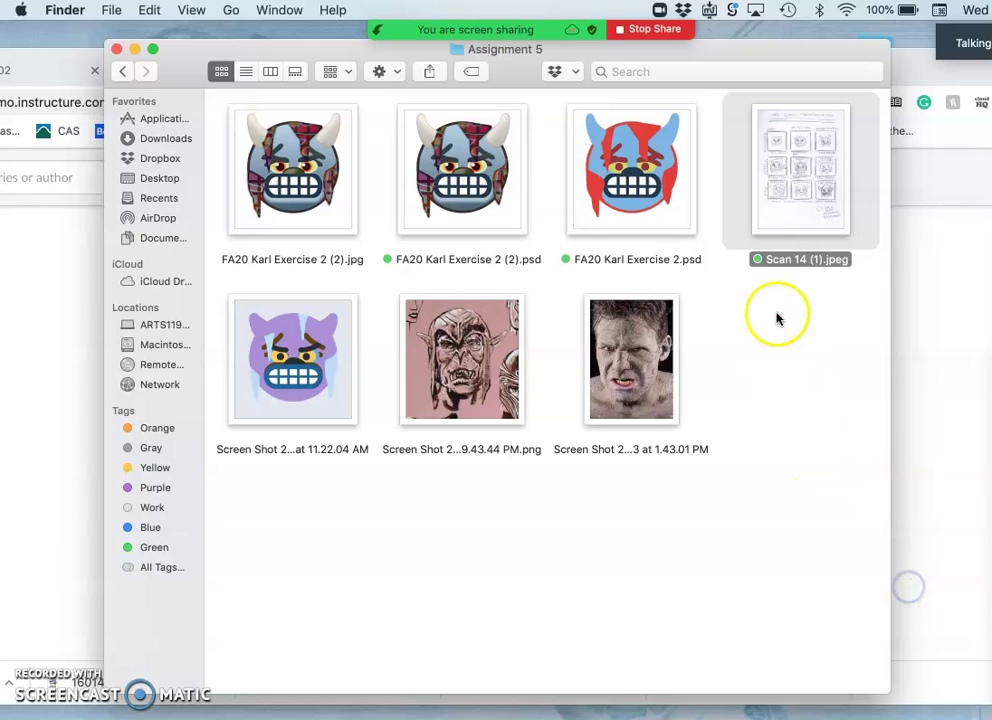
Rename the scan to the course, student's name and 'Assignment 5 Sketch'; move Finder right
{"action": "left_click", "coordinate": [785, 261]}
{"action": "type", "text": "FA20 Karl Assignment 5 Sketch"}
{"action": "key", "text": "Return"}
{"action": "left_click", "coordinate": [297, 150]}
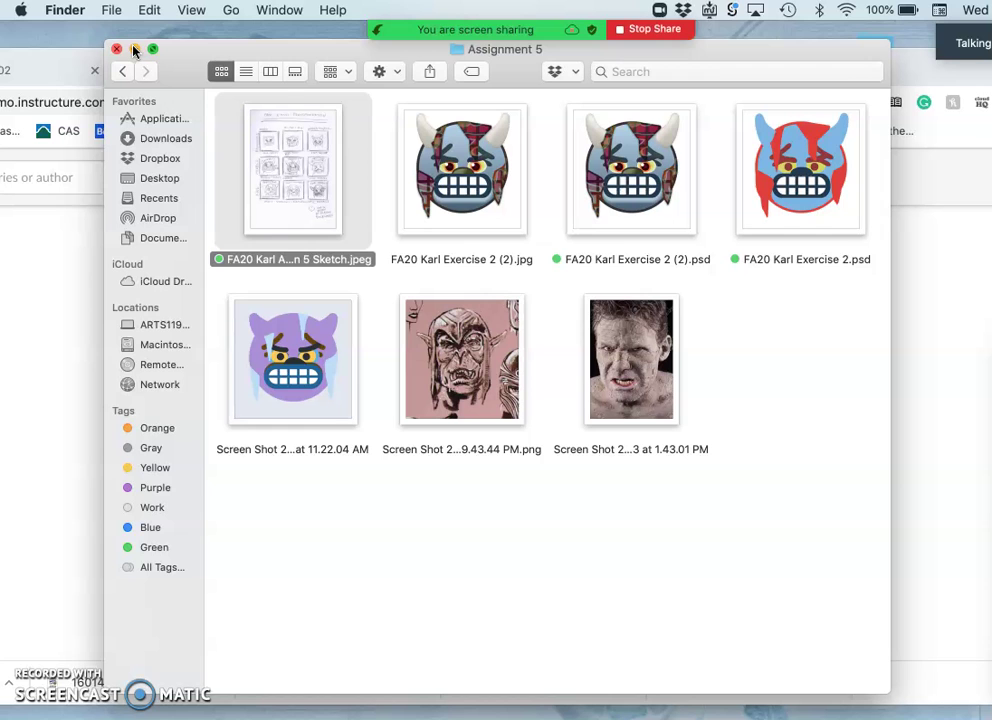
{"action": "left_click_drag", "start_coordinate": [176, 55], "coordinate": [768, 27]}
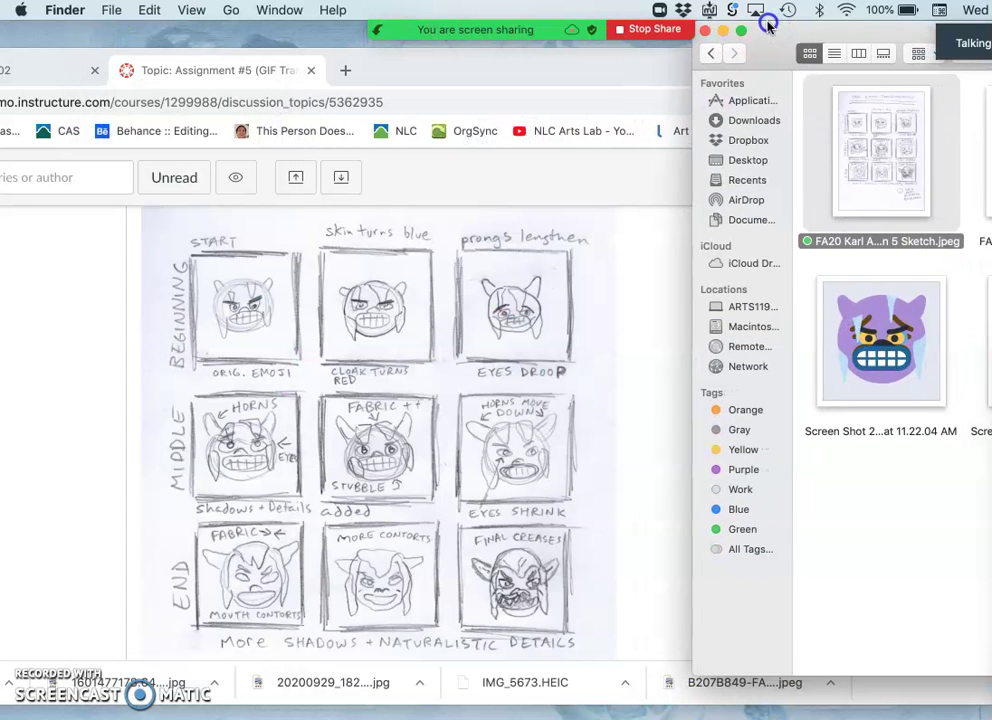
Bring Canvas forward, scroll to the Instructor Example, and nudge the browser window down
{"action": "left_click", "coordinate": [394, 66]}
{"action": "scroll", "coordinate": [456, 405], "scroll_direction": "down", "scroll_amount": 10}
{"action": "scroll", "coordinate": [465, 416], "scroll_direction": "up", "scroll_amount": 5}
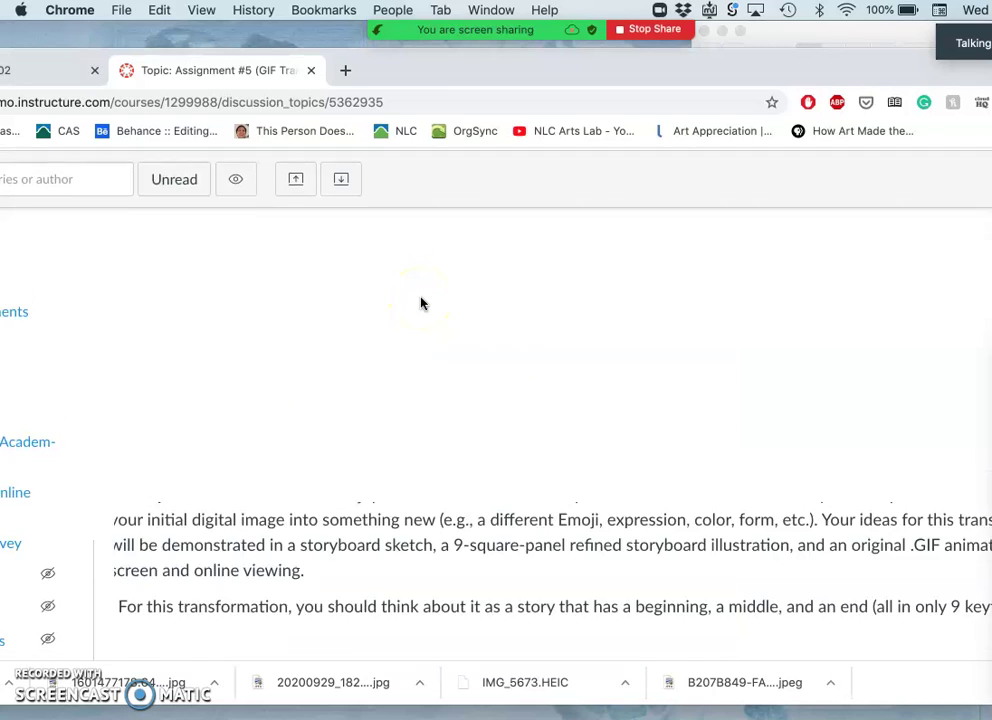
{"action": "scroll", "coordinate": [421, 303], "scroll_direction": "down", "scroll_amount": 5}
{"action": "scroll", "coordinate": [421, 303], "scroll_direction": "down", "scroll_amount": 10}
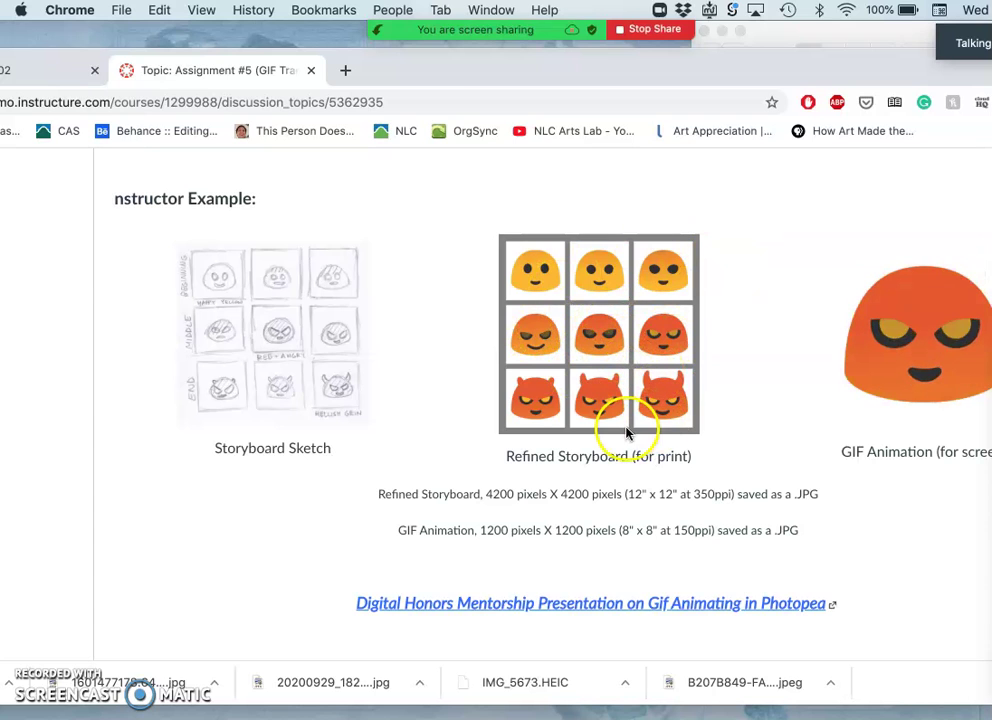
{"action": "left_click_drag", "start_coordinate": [405, 69], "coordinate": [436, 64]}
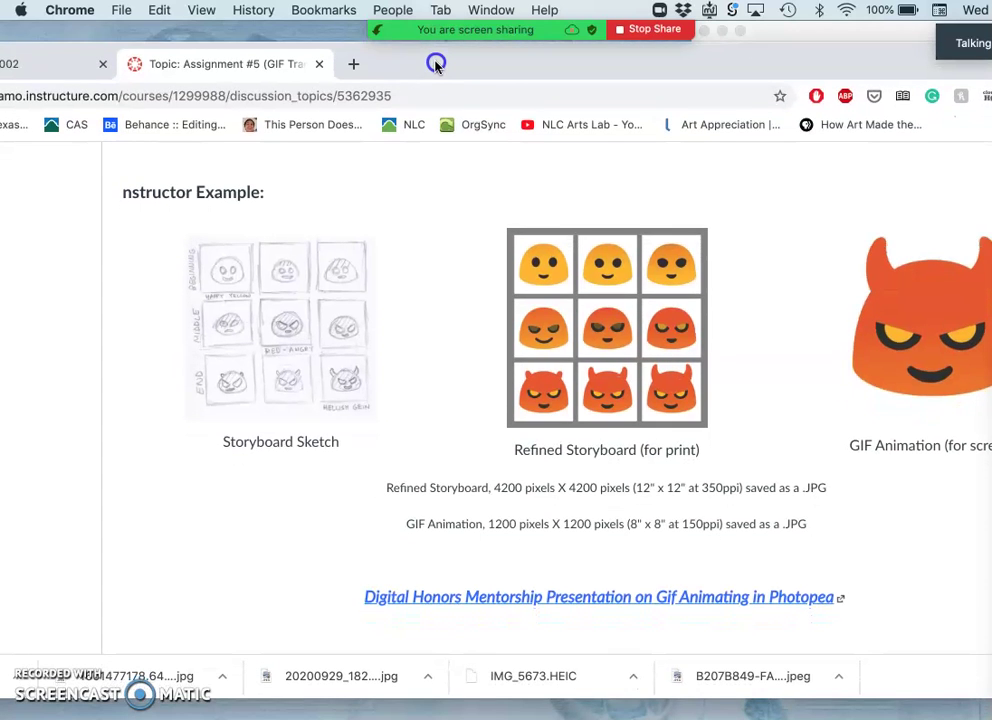
Open a new tab to load photopea.com and narrow the browser window toward the left
{"action": "left_click", "coordinate": [352, 66]}
{"action": "left_click", "coordinate": [340, 100]}
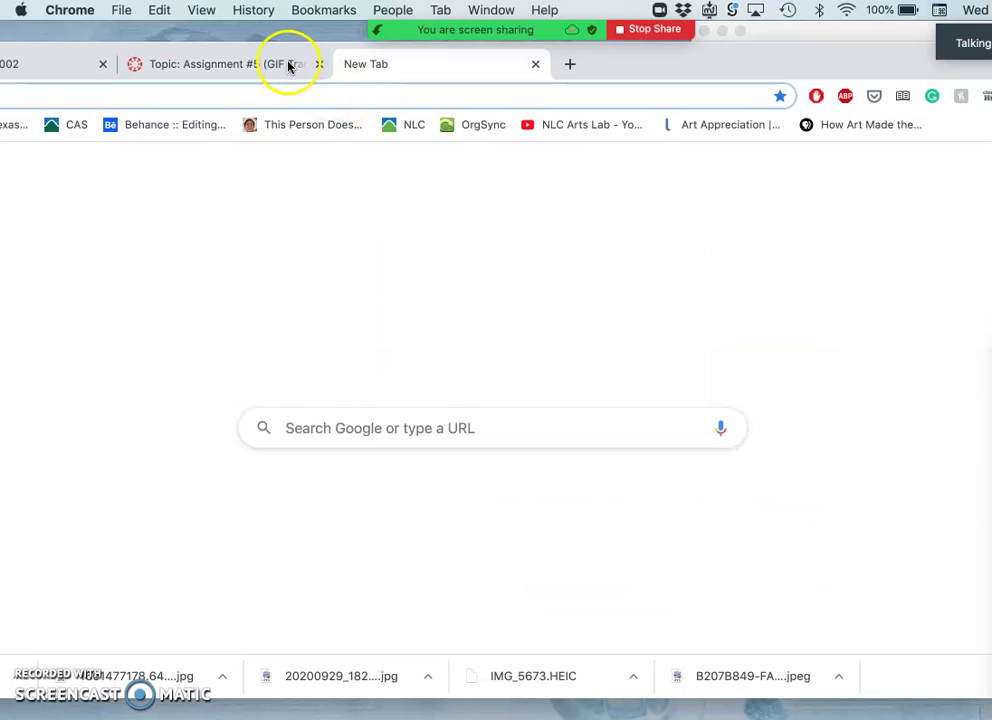
{"action": "mouse_move", "coordinate": [686, 62]}
{"action": "left_mouse_down"}
{"action": "mouse_move", "coordinate": [946, 82]}
{"action": "mouse_move", "coordinate": [915, 78]}
{"action": "left_mouse_up"}
{"action": "left_click_drag", "start_coordinate": [39, 241], "coordinate": [242, 241]}
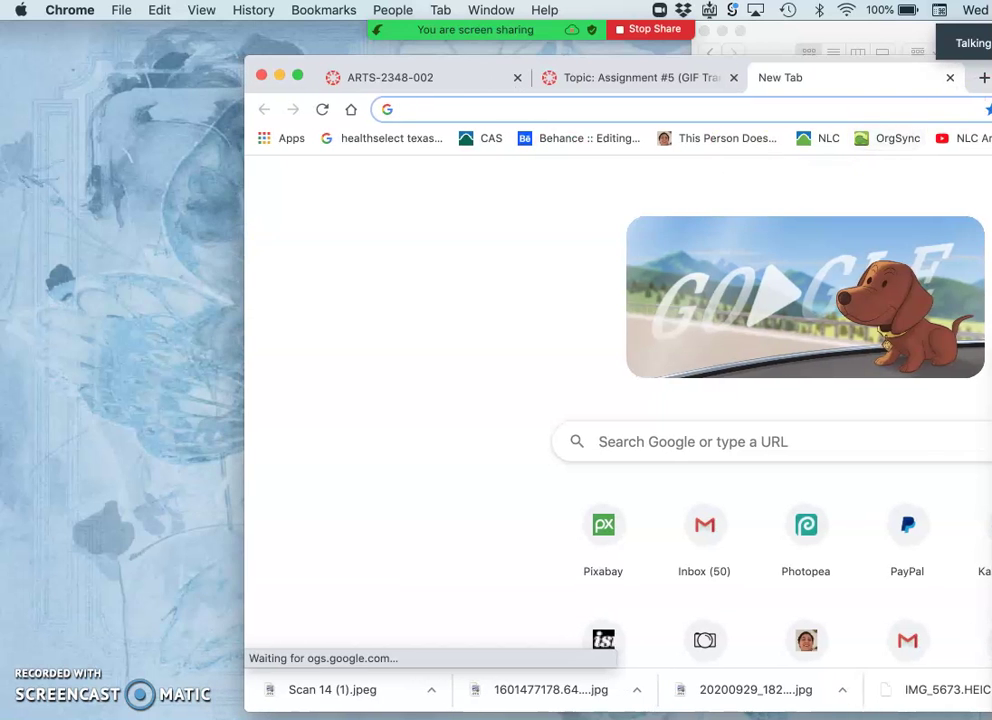
{"action": "left_click_drag", "start_coordinate": [990, 75], "coordinate": [847, 72]}
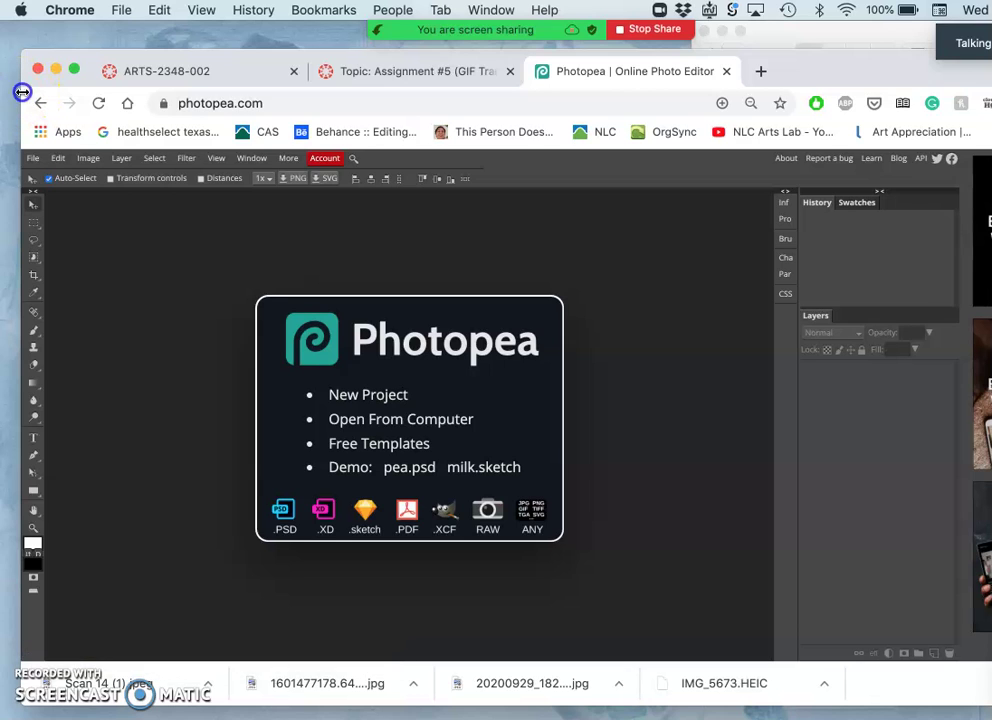
Resize the Chrome window to fill the screen and shift it to show its left edge
{"action": "left_click_drag", "start_coordinate": [18, 93], "coordinate": [0, 110]}
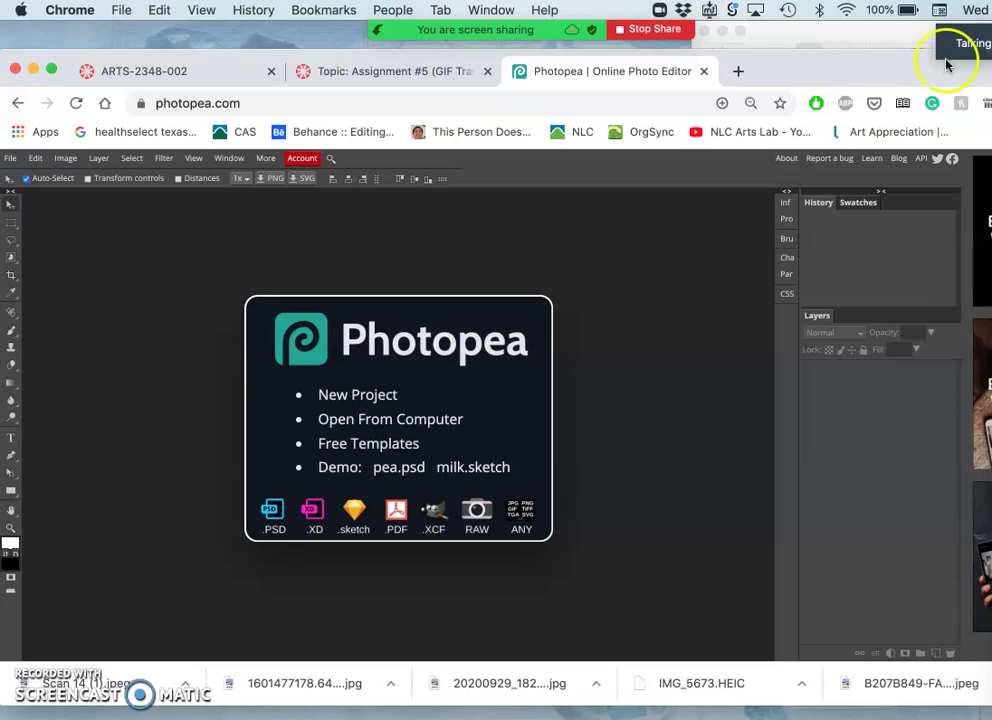
{"action": "left_click_drag", "start_coordinate": [878, 47], "coordinate": [790, 60]}
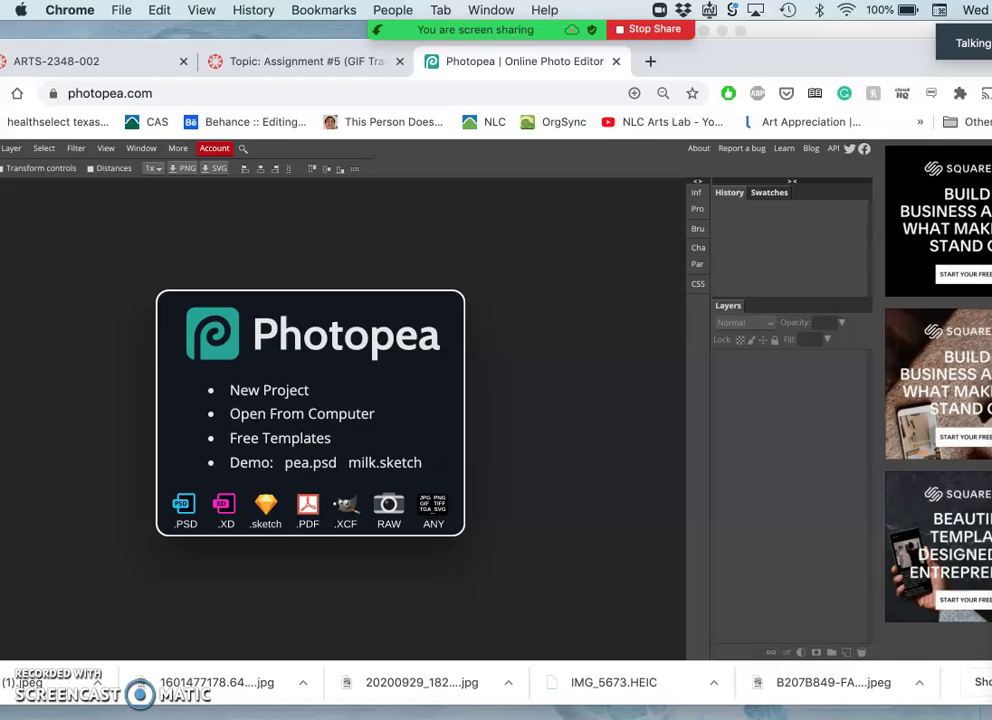
{"action": "double_click", "coordinate": [806, 70]}
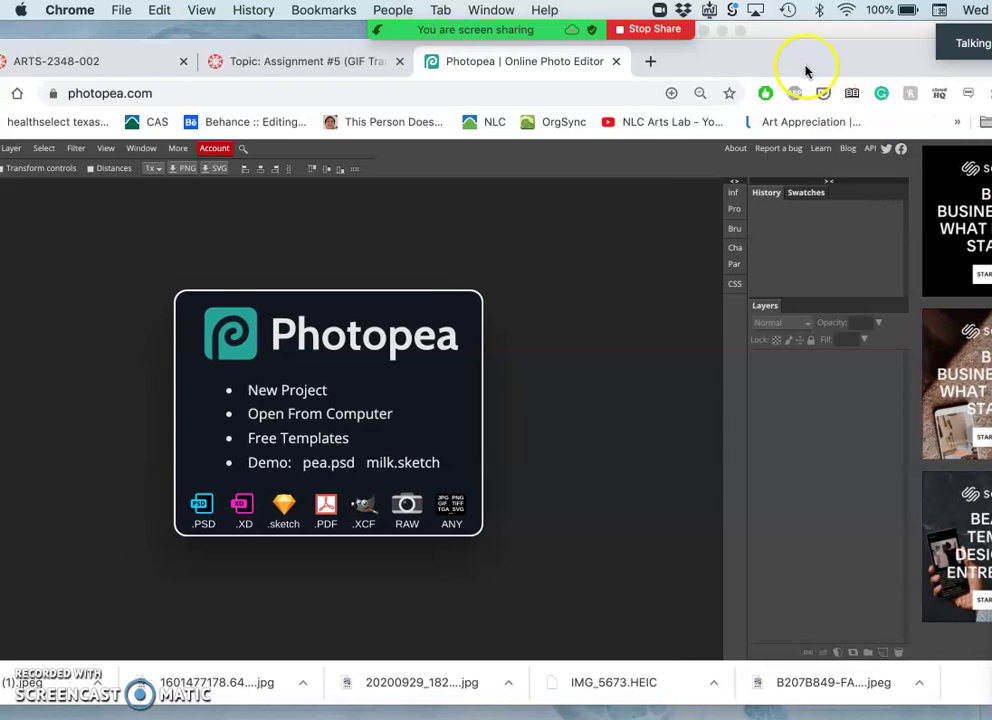
{"action": "double_click", "coordinate": [899, 56]}
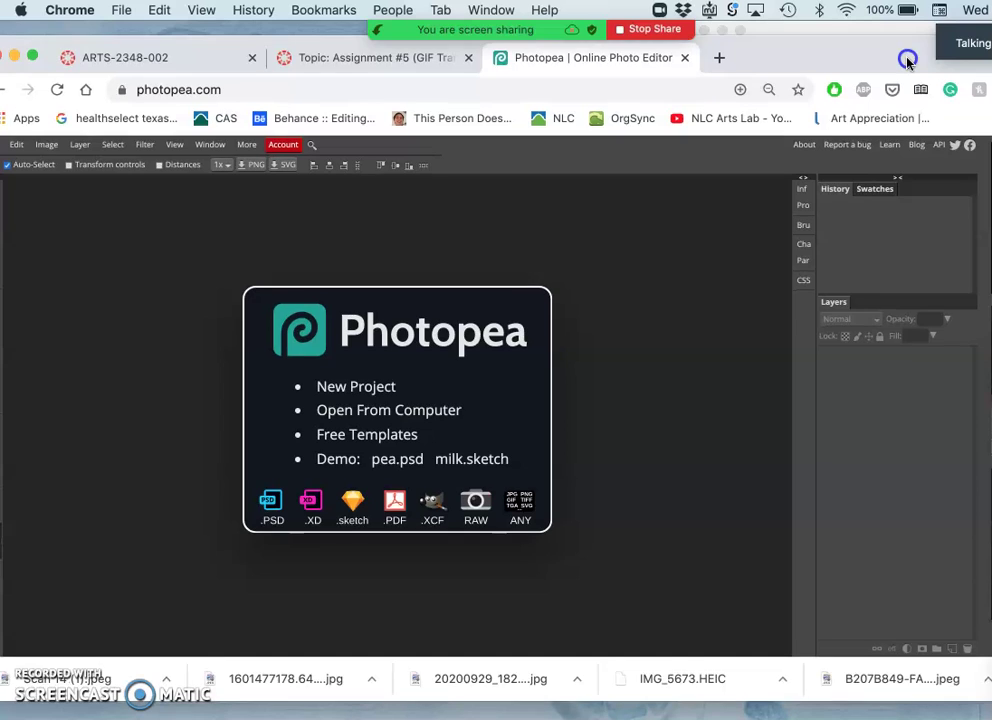
{"action": "left_click_drag", "start_coordinate": [907, 60], "coordinate": [843, 65]}
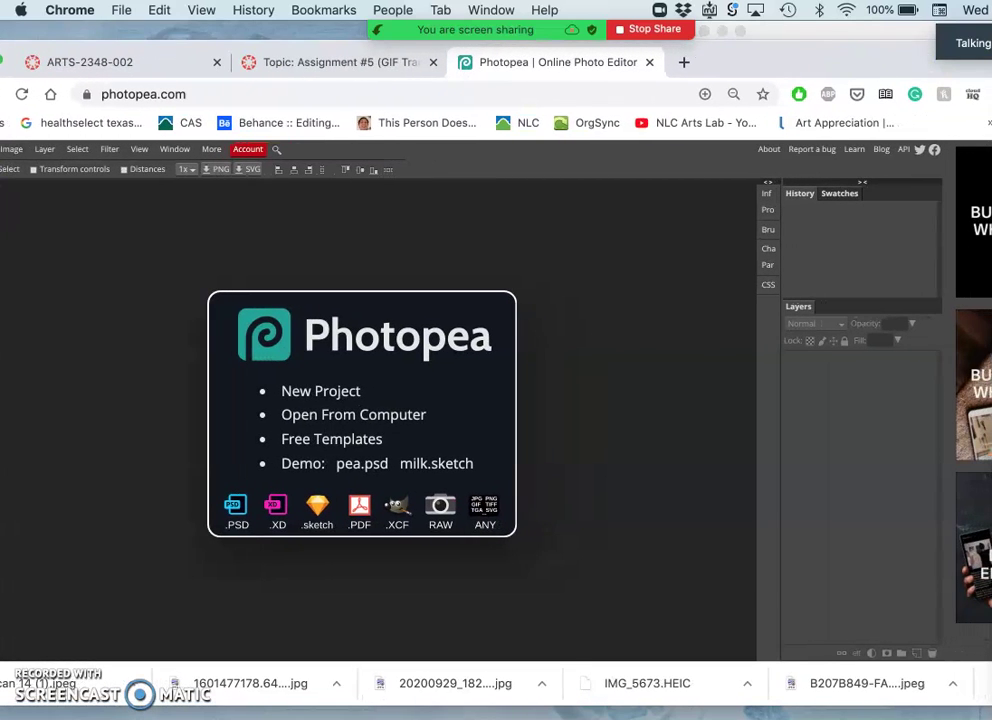
{"action": "left_click_drag", "start_coordinate": [860, 62], "coordinate": [955, 67]}
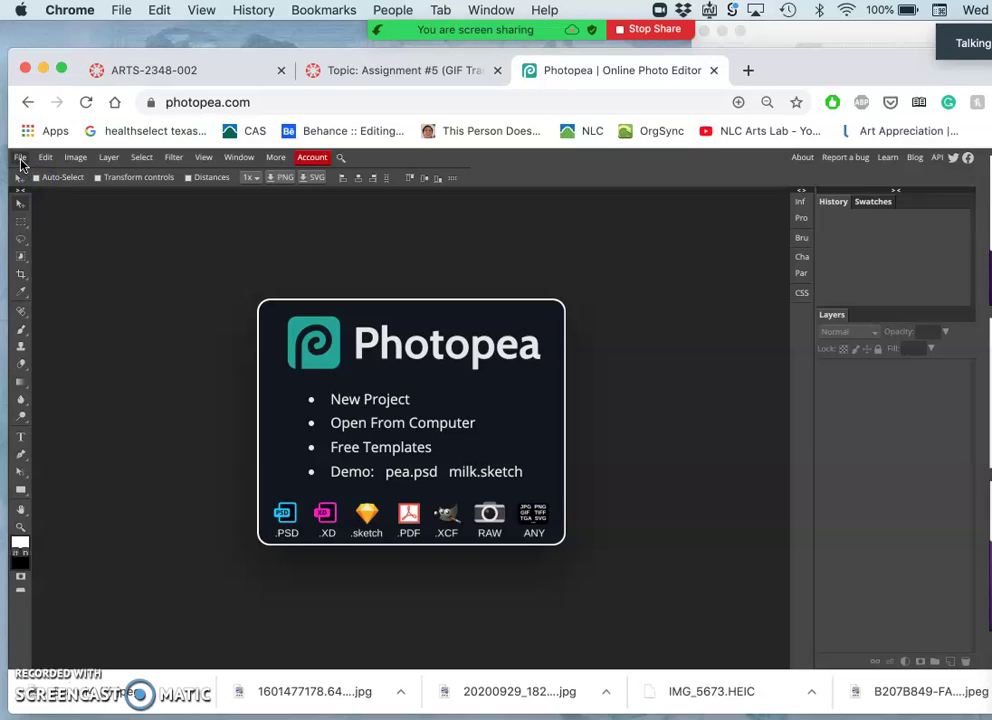
Start a new Photopea project and name the document for the assignment
{"action": "left_click", "coordinate": [389, 403]}
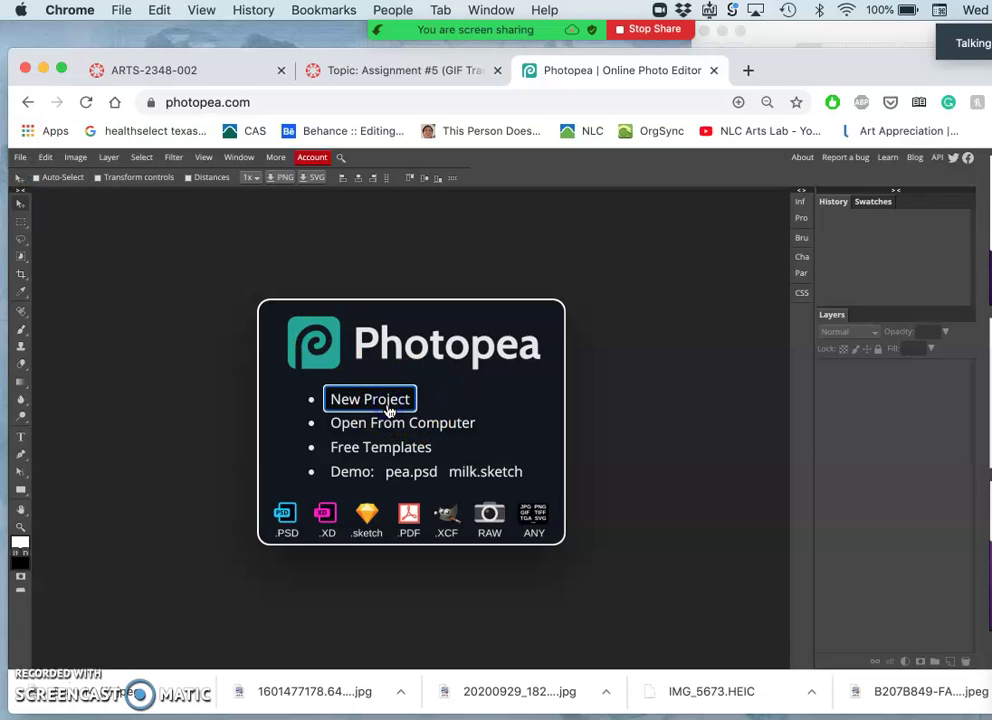
{"action": "left_click", "coordinate": [389, 401]}
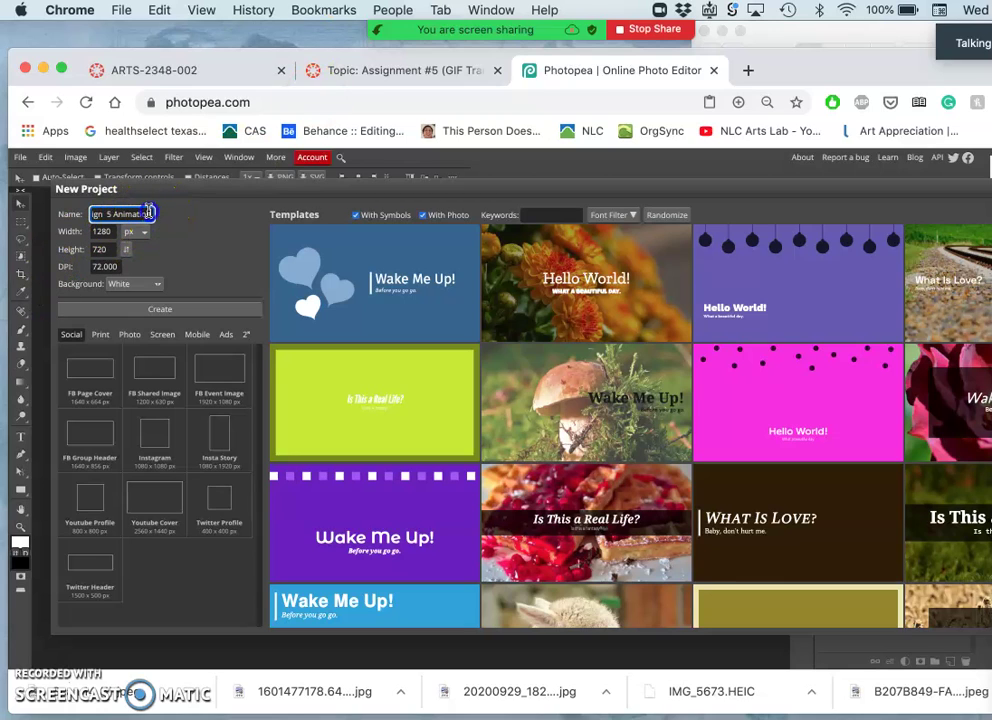
{"action": "left_click", "coordinate": [122, 213]}
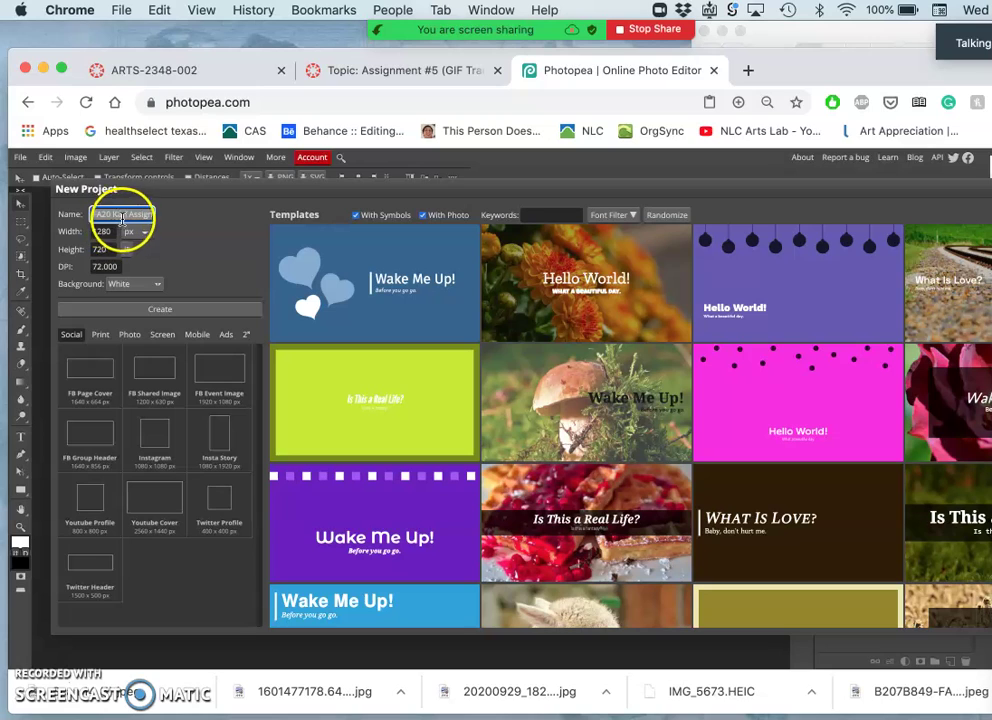
{"action": "left_click", "coordinate": [188, 232]}
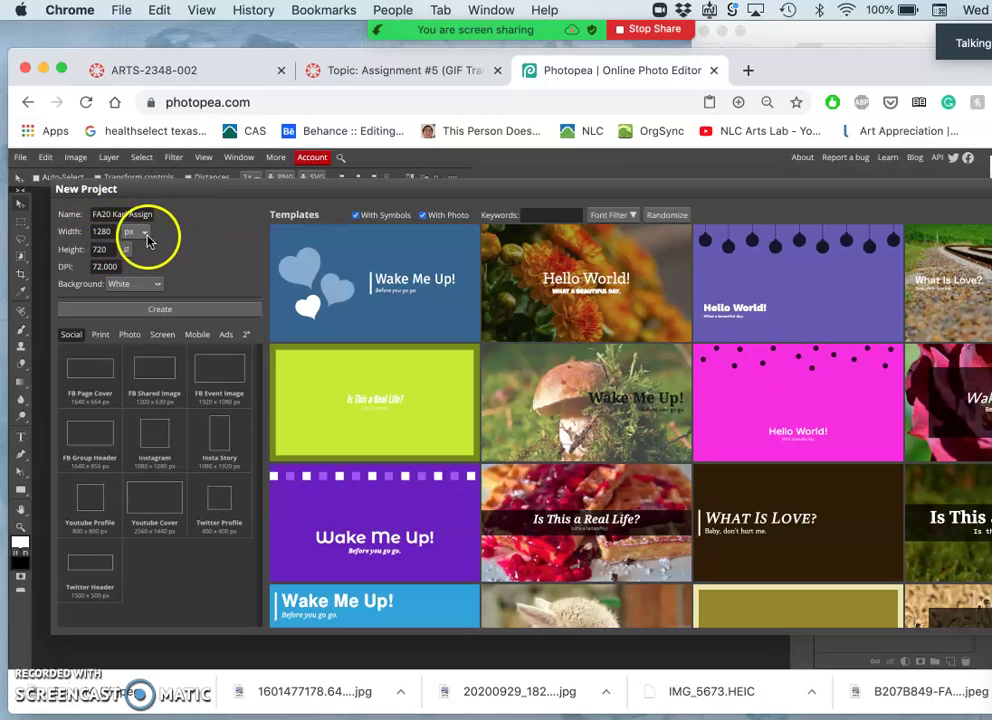
Set the size to 8 x 8 inches at 72 DPI and click Create
{"action": "left_click", "coordinate": [143, 233]}
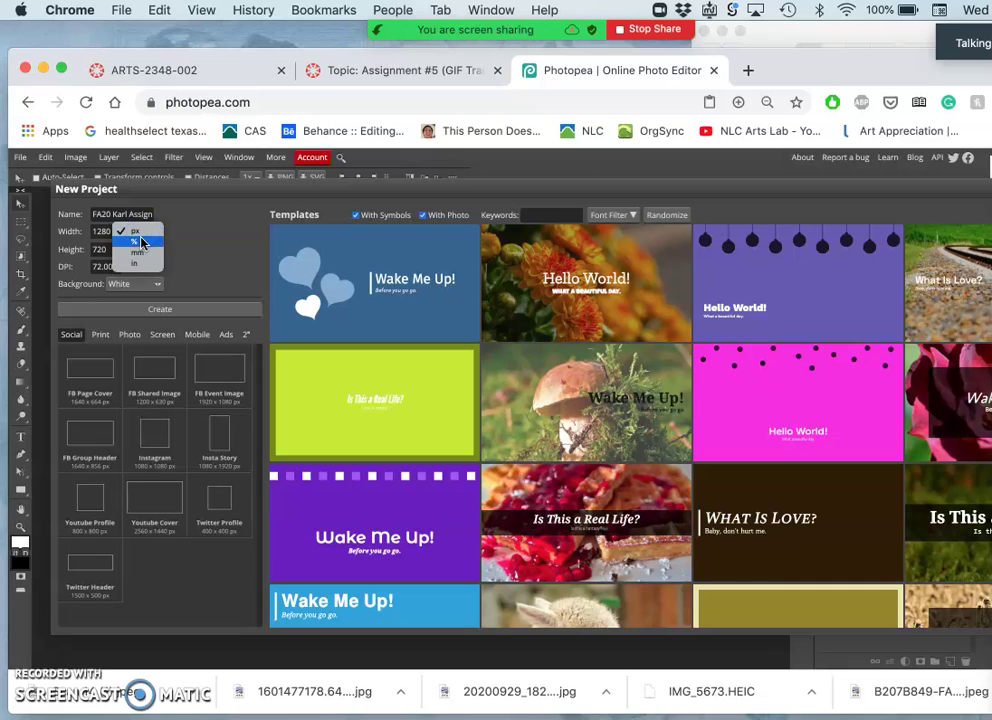
{"action": "left_click", "coordinate": [134, 263]}
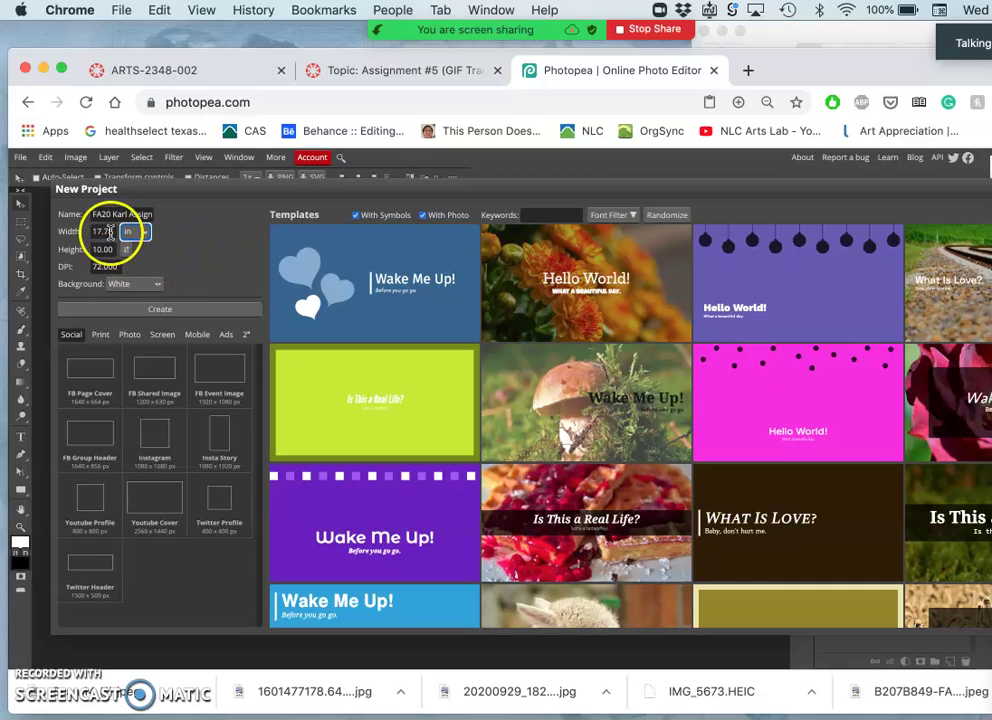
{"action": "left_click", "coordinate": [110, 231]}
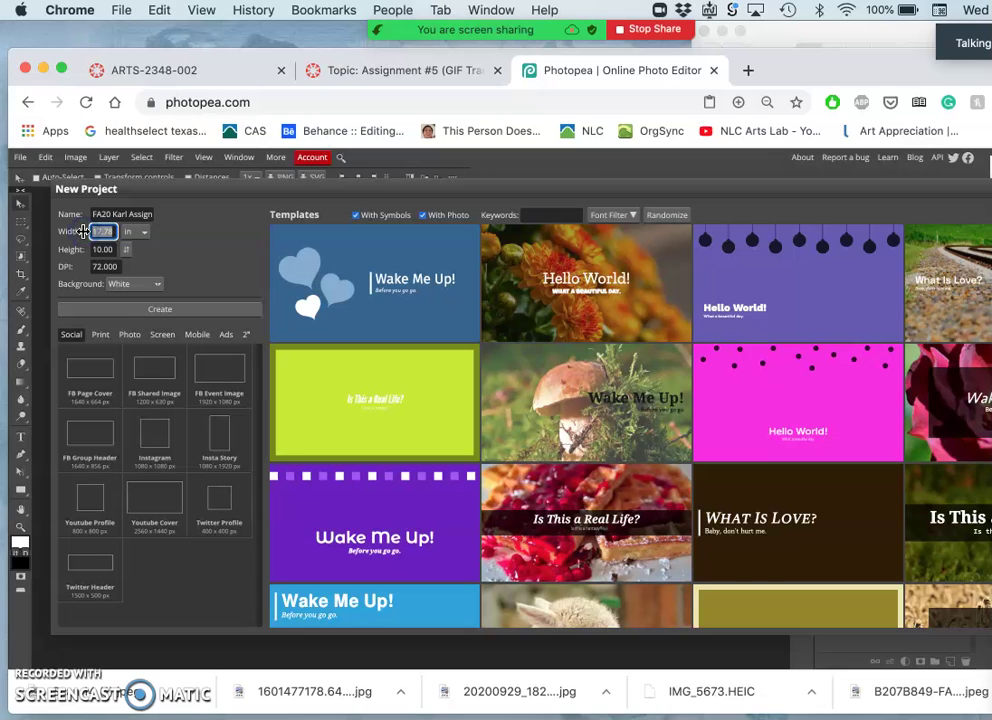
{"action": "type", "text": "8"}
{"action": "left_click", "coordinate": [108, 249]}
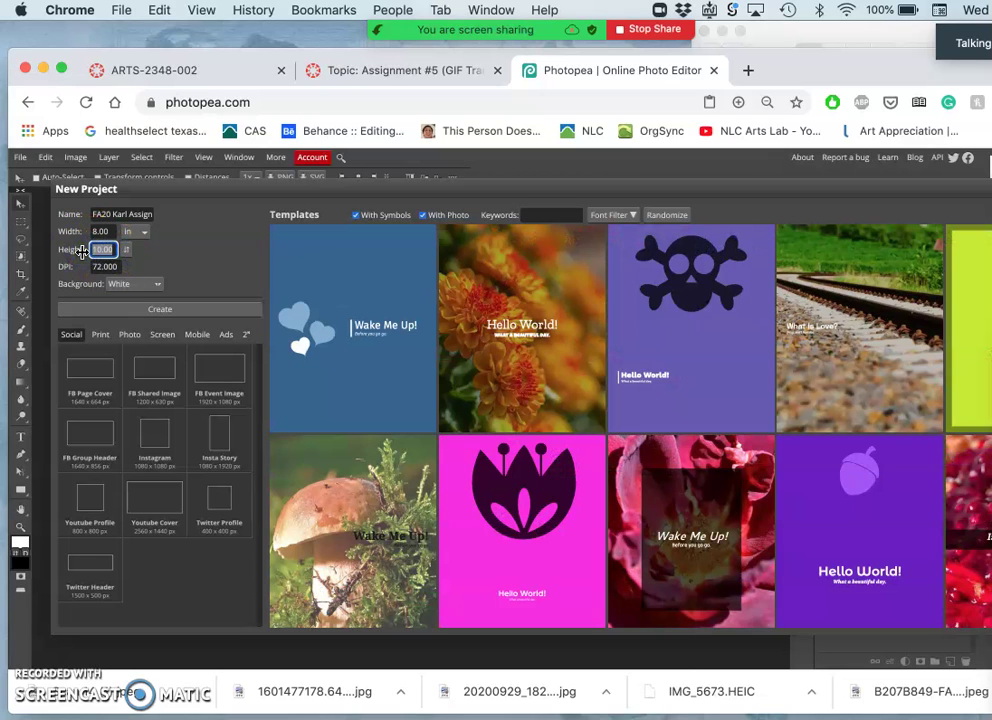
{"action": "type", "text": "8"}
{"action": "left_click", "coordinate": [177, 263]}
{"action": "left_click", "coordinate": [174, 261]}
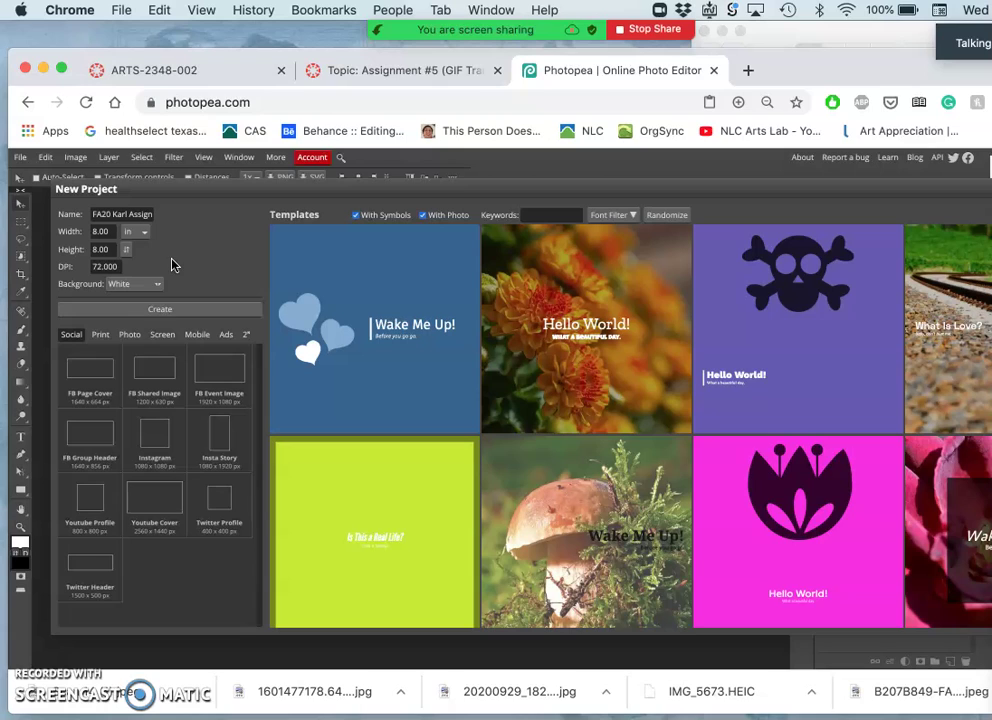
{"action": "left_click", "coordinate": [115, 266]}
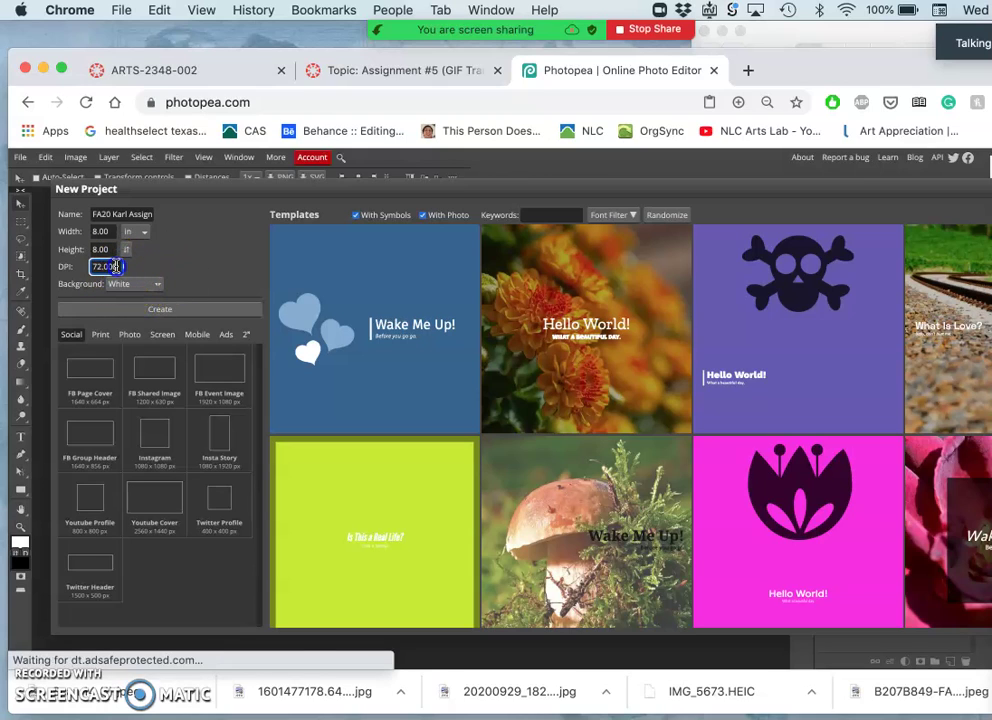
{"action": "left_click_drag", "start_coordinate": [115, 266], "coordinate": [91, 267]}
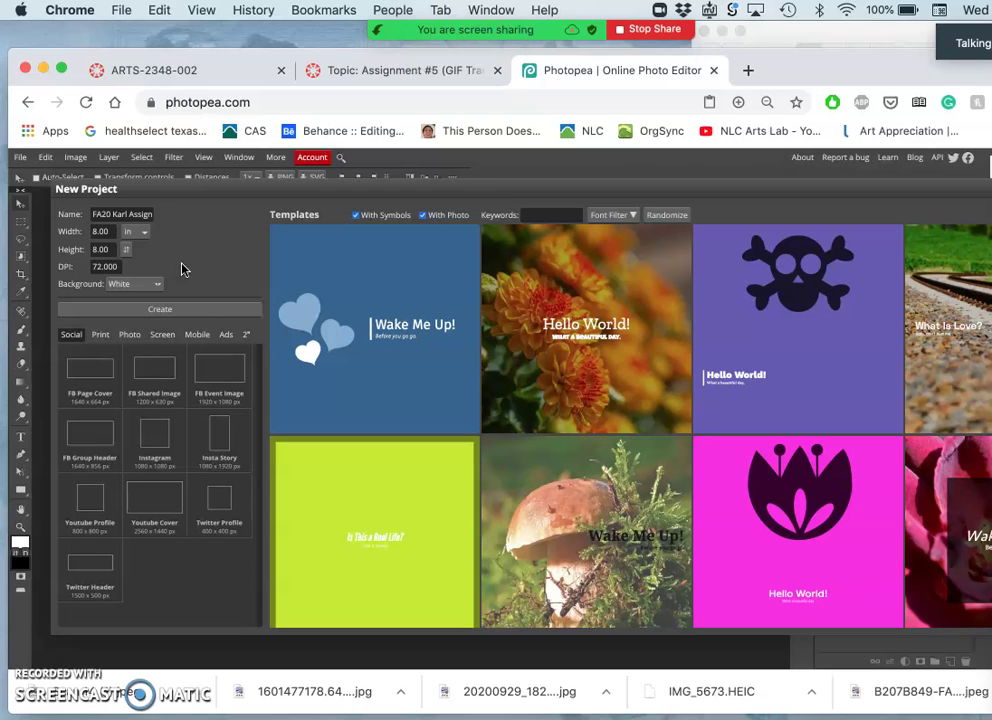
{"action": "left_click", "coordinate": [166, 309]}
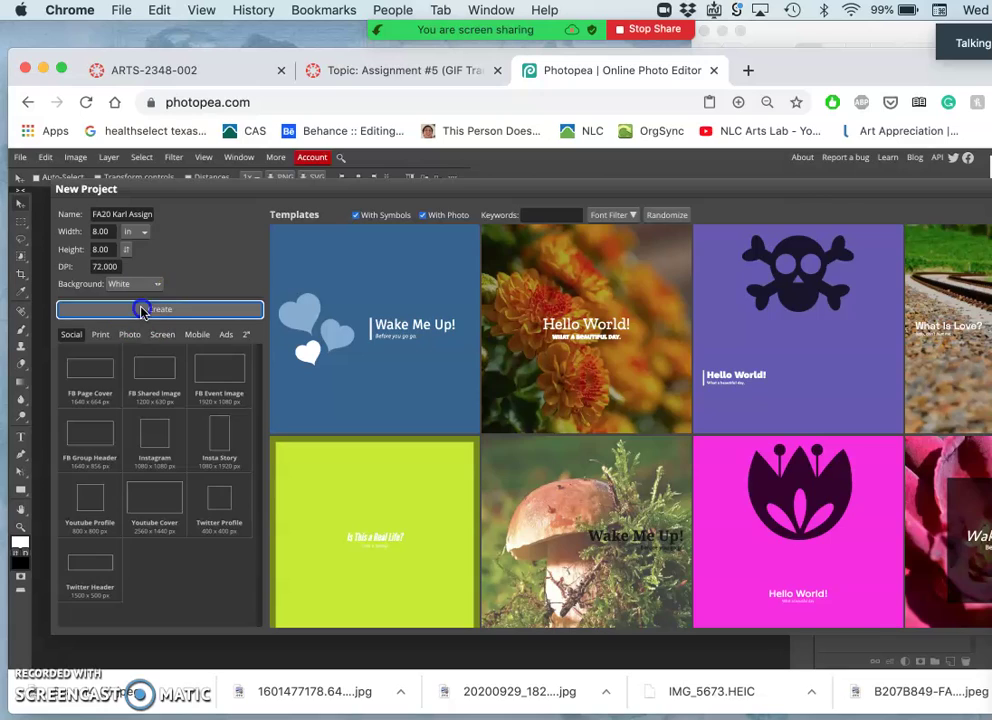
Create the white 8 x 8 in document, then draw and undo a test brush stroke
{"action": "left_click", "coordinate": [141, 308]}
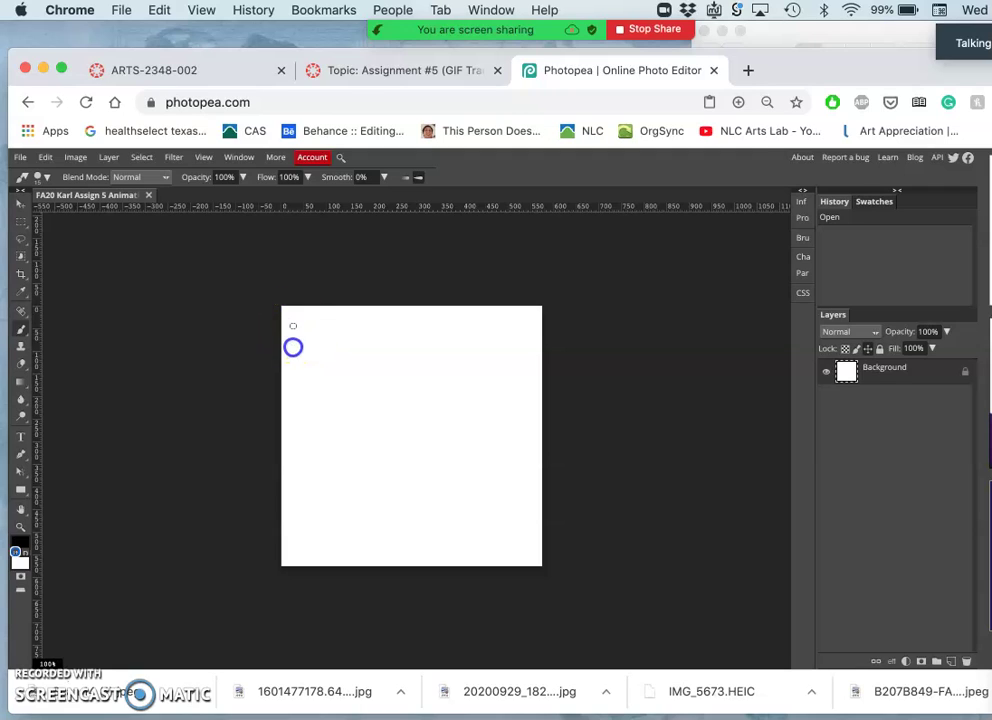
{"action": "mouse_move", "coordinate": [292, 386]}
{"action": "left_mouse_down"}
{"action": "mouse_move", "coordinate": [308, 396]}
{"action": "mouse_move", "coordinate": [300, 397]}
{"action": "mouse_move", "coordinate": [352, 390]}
{"action": "left_mouse_up"}
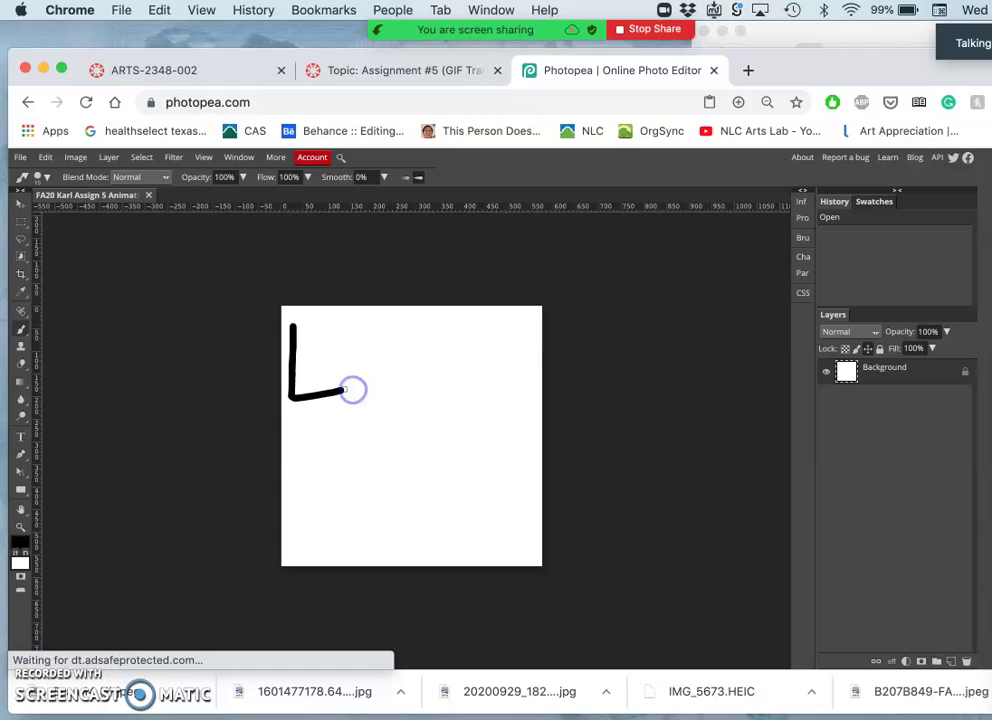
{"action": "key", "text": "super+z"}
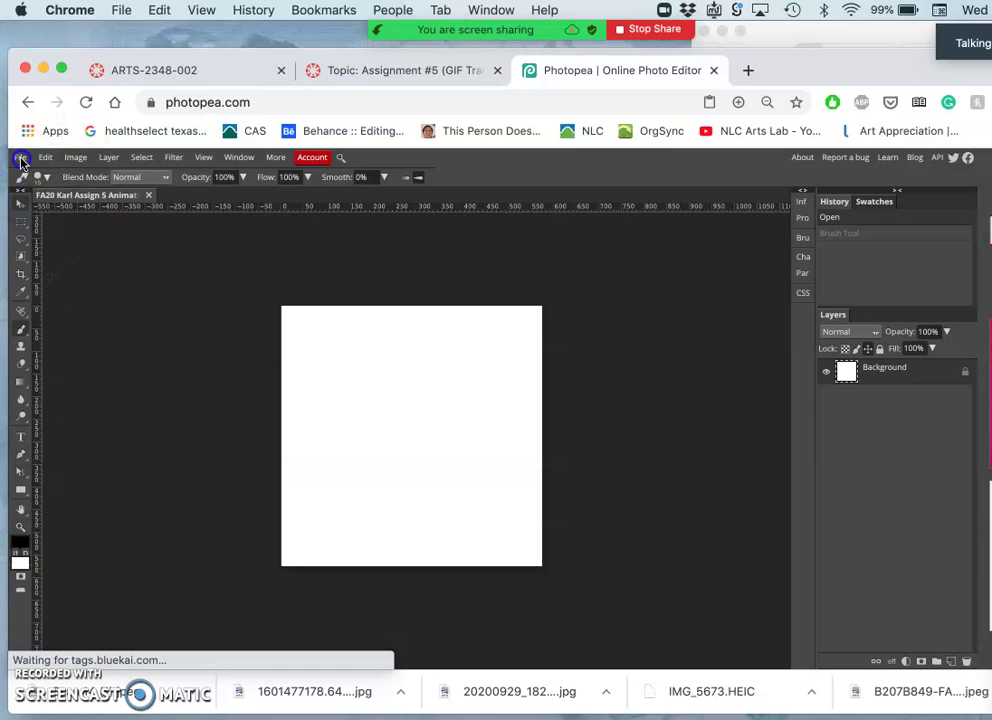
Place the storyboard sketch JPEG from Desktop > FA20 Digital Art > Assignment 5 into the document
{"action": "key", "text": "v"}
{"action": "left_click", "coordinate": [20, 158]}
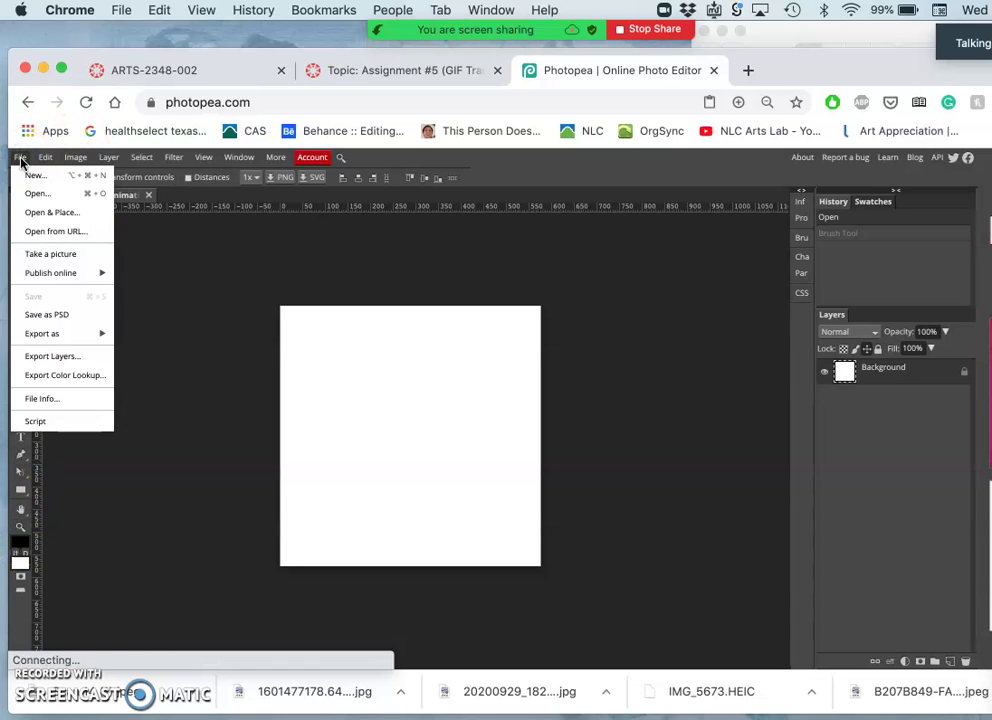
{"action": "left_click", "coordinate": [46, 212]}
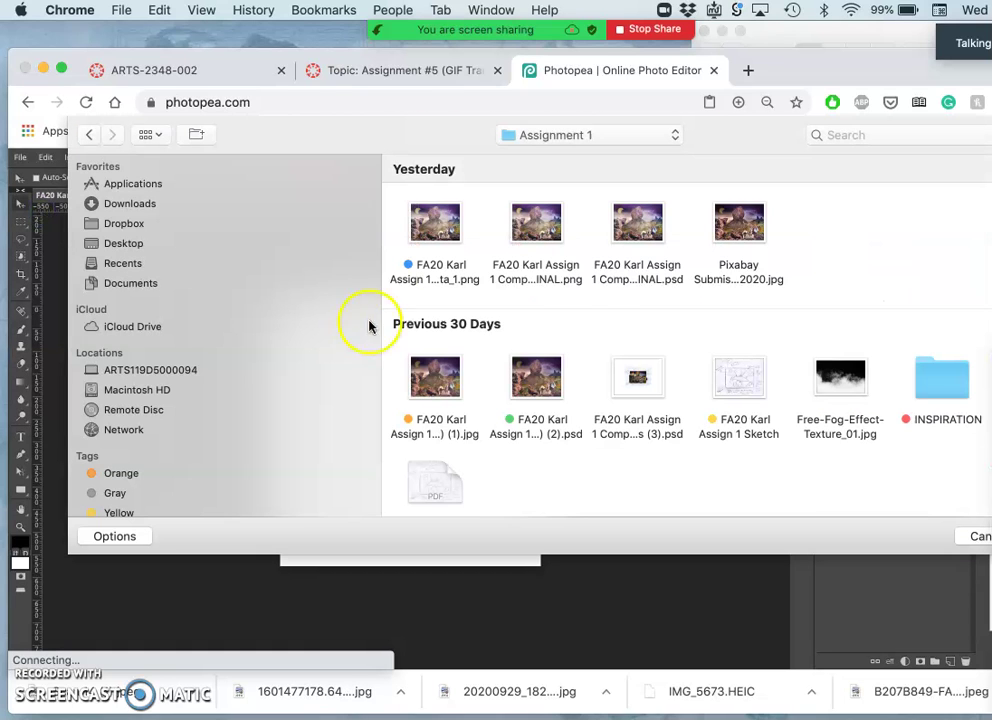
{"action": "left_click", "coordinate": [121, 244]}
{"action": "scroll", "coordinate": [515, 322], "scroll_direction": "down", "scroll_amount": 2}
{"action": "scroll", "coordinate": [515, 322], "scroll_direction": "down", "scroll_amount": 5}
{"action": "left_click", "coordinate": [432, 346]}
{"action": "double_click", "coordinate": [432, 346]}
{"action": "left_click", "coordinate": [729, 224]}
{"action": "double_click", "coordinate": [729, 224]}
{"action": "left_click", "coordinate": [438, 222]}
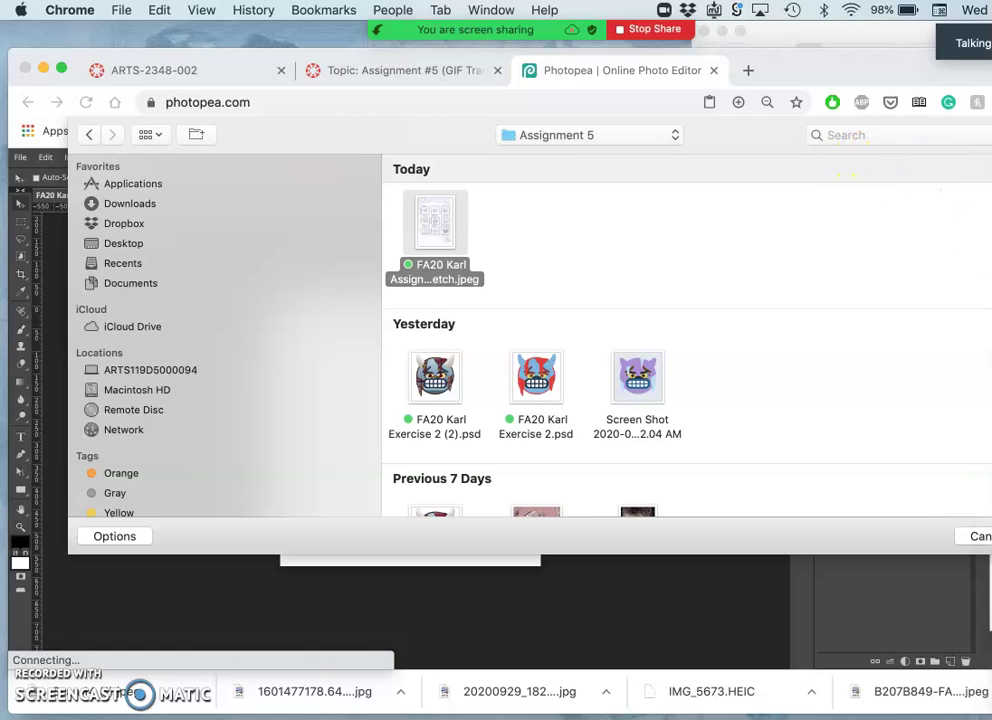
{"action": "key", "text": "Return"}
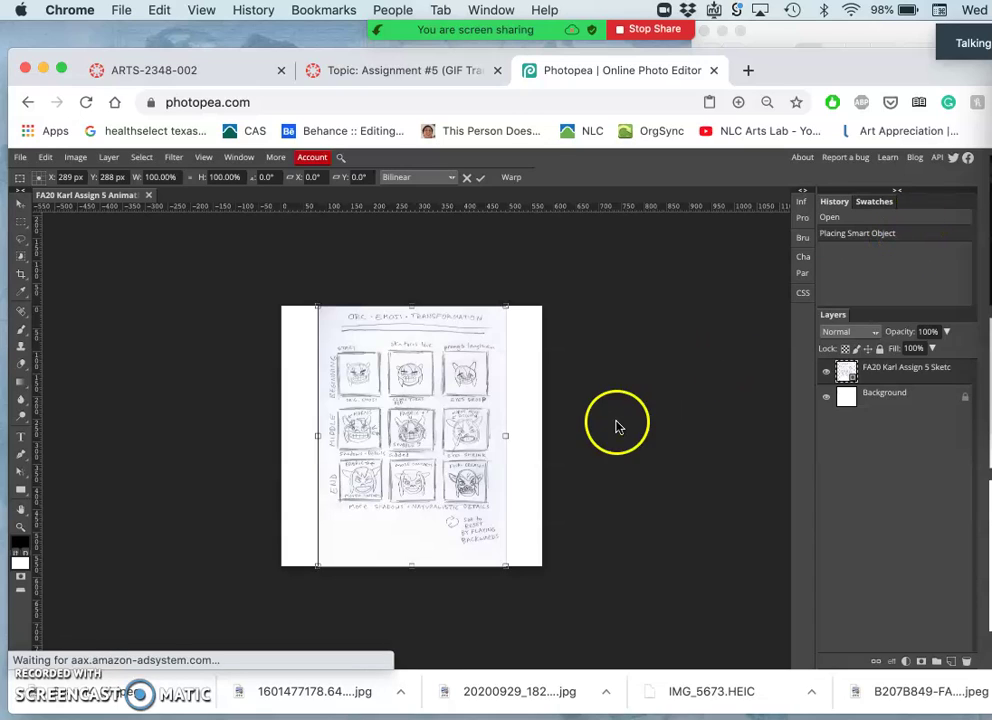
Scale the placed sketch to about 160%, nudge it down to cover the canvas, and commit it
{"action": "left_click", "coordinate": [507, 568]}
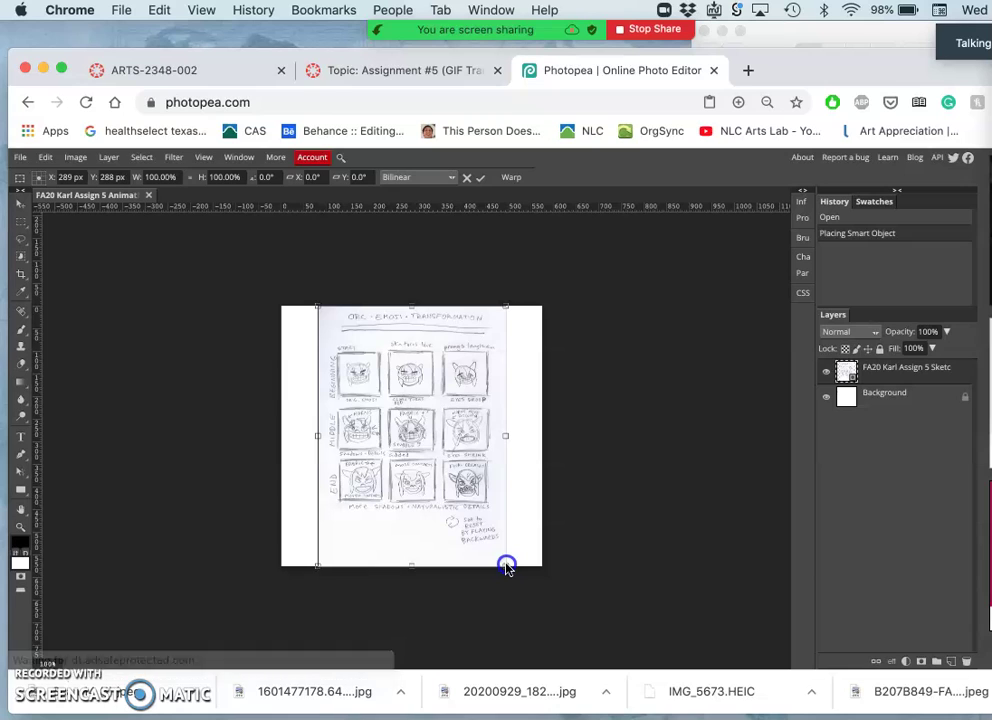
{"action": "left_click_drag", "start_coordinate": [518, 568], "coordinate": [578, 615]}
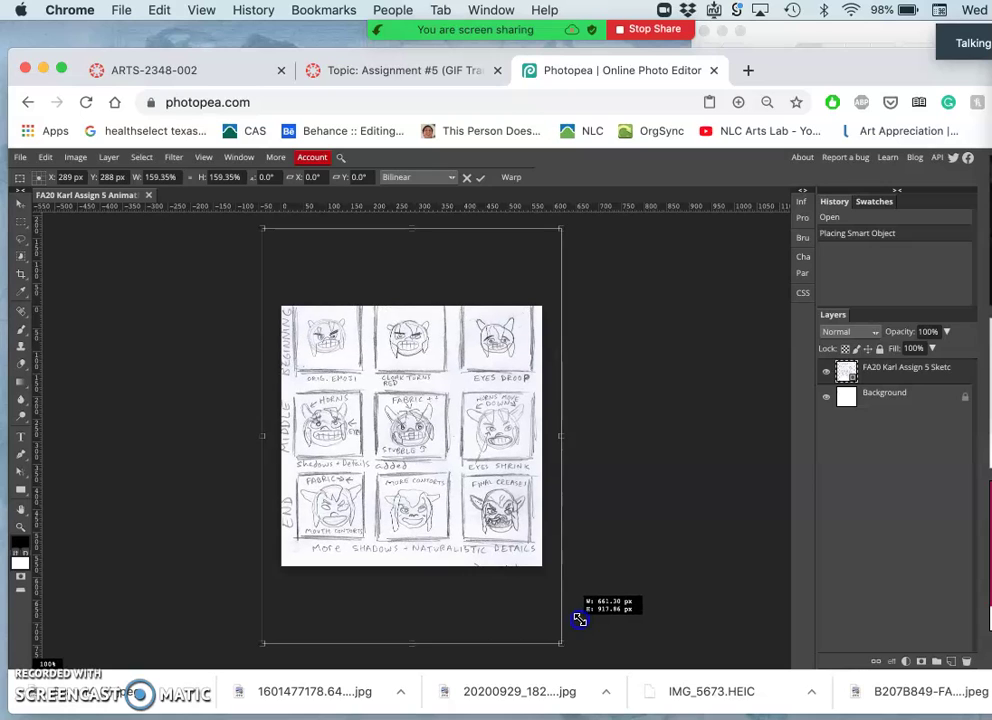
{"action": "left_click", "coordinate": [486, 465]}
{"action": "mouse_move", "coordinate": [486, 470]}
{"action": "left_mouse_down"}
{"action": "mouse_move", "coordinate": [486, 484]}
{"action": "mouse_move", "coordinate": [482, 475]}
{"action": "left_mouse_up"}
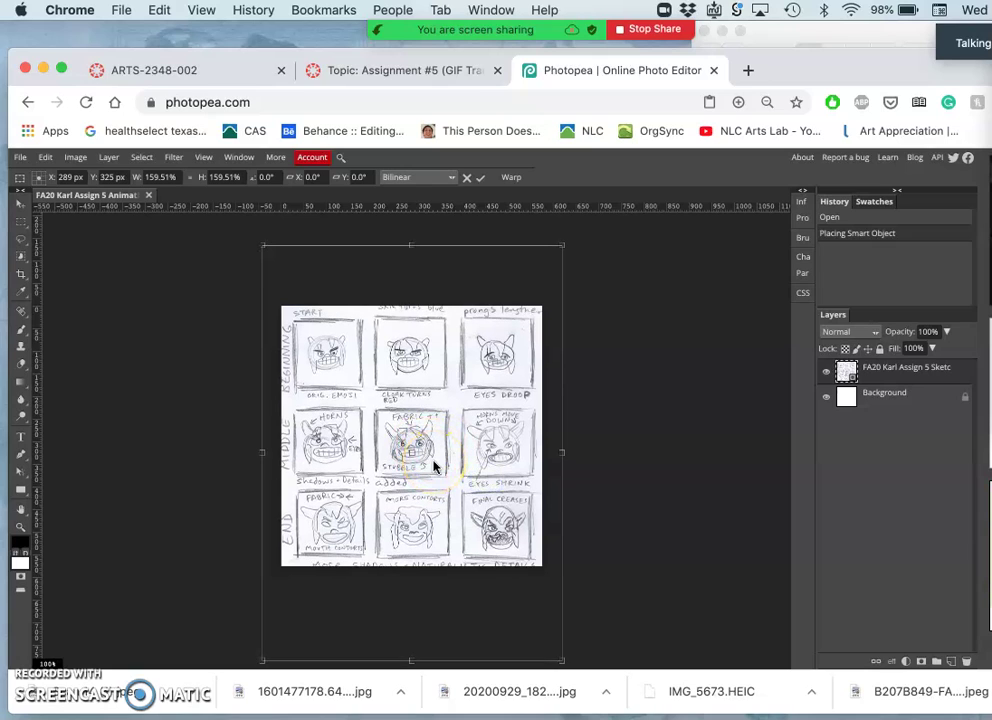
{"action": "double_click", "coordinate": [433, 465]}
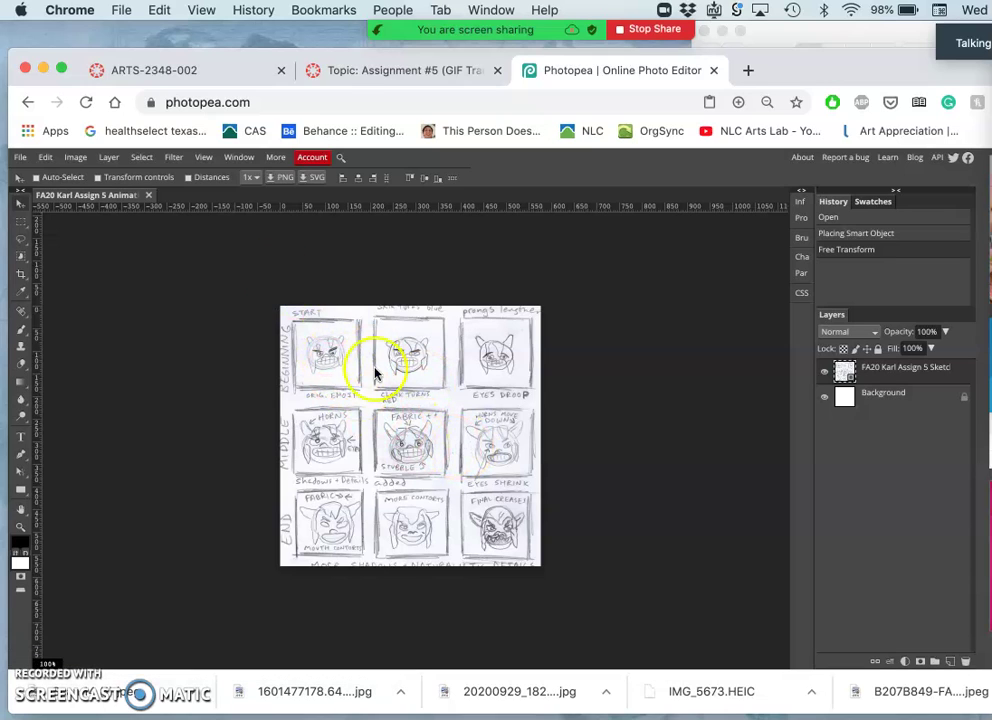
Add an empty Layer 1 and a new Folder 3, then move Layer 1 into Folder 3
{"action": "left_click", "coordinate": [949, 663]}
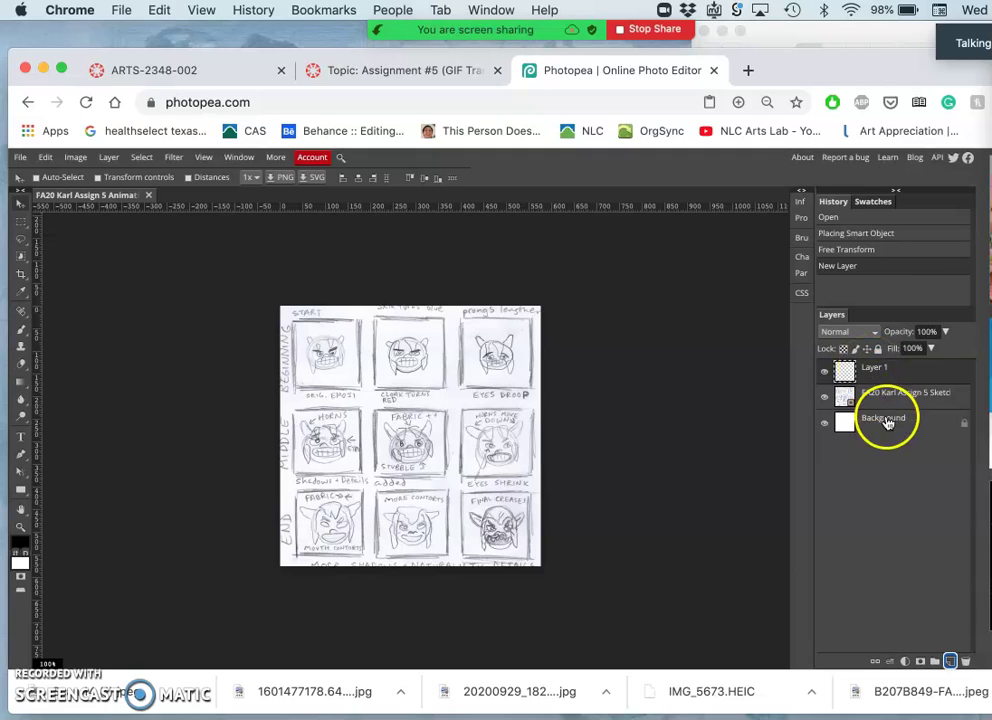
{"action": "left_click", "coordinate": [934, 662]}
{"action": "left_click_drag", "start_coordinate": [875, 386], "coordinate": [877, 387]}
{"action": "left_click", "coordinate": [950, 630]}
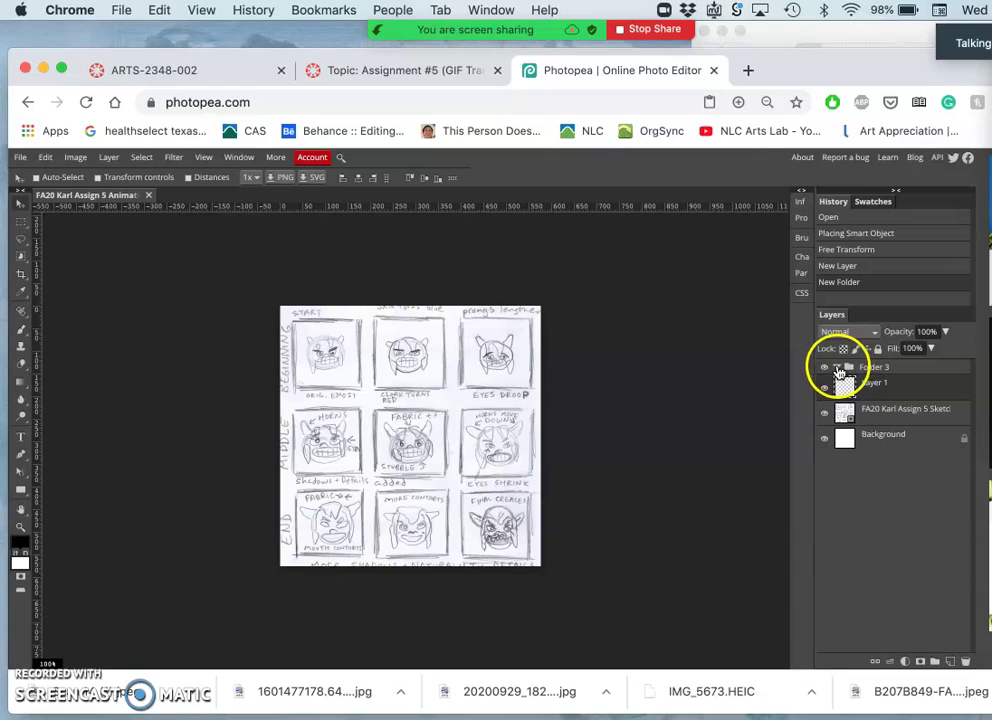
{"action": "left_click", "coordinate": [838, 368]}
{"action": "left_click", "coordinate": [877, 391]}
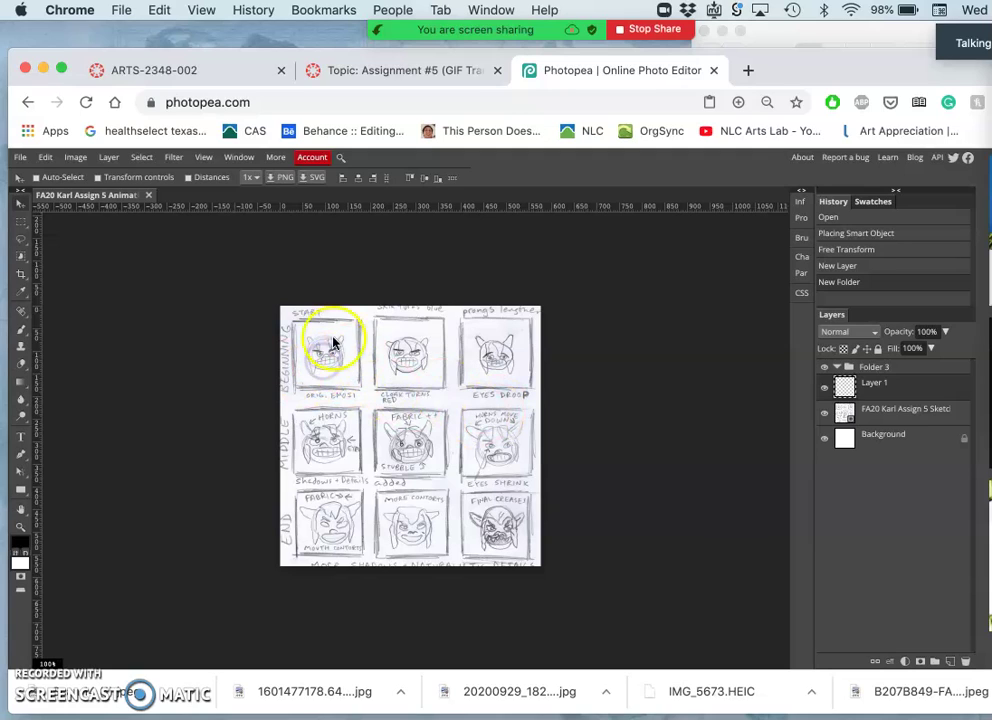
Delete the empty Layer 1, copy the top-left storyboard frame to a new layer, and hide the sketch
{"action": "left_click", "coordinate": [886, 418]}
{"action": "left_click", "coordinate": [877, 388]}
{"action": "key", "text": "Delete"}
{"action": "left_click", "coordinate": [883, 398]}
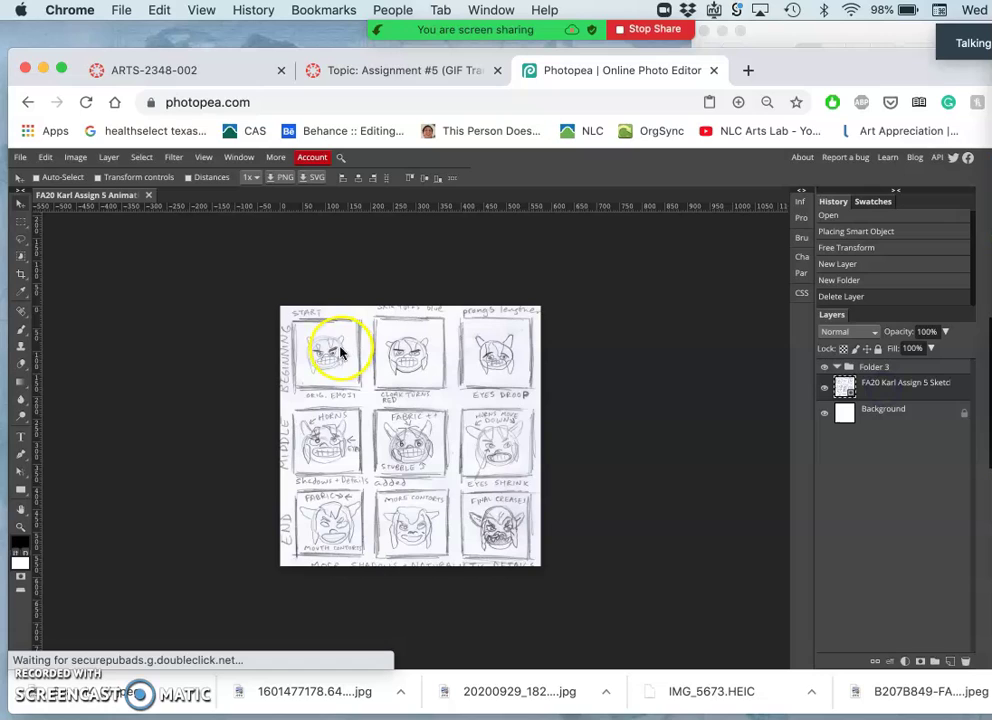
{"action": "left_click", "coordinate": [24, 226]}
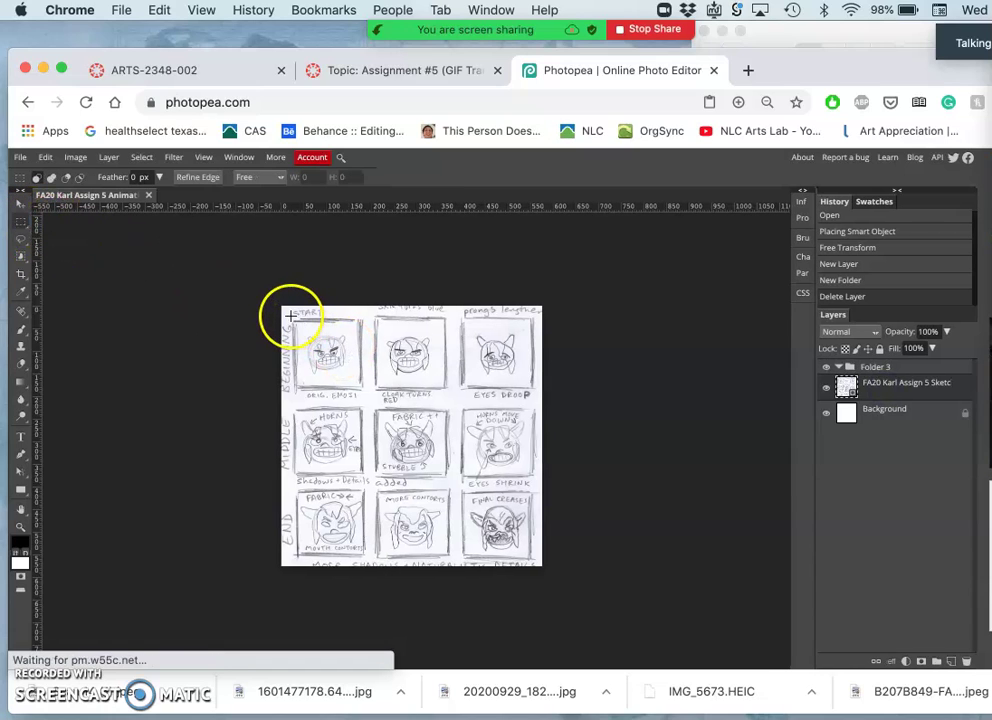
{"action": "left_click_drag", "start_coordinate": [292, 318], "coordinate": [363, 390]}
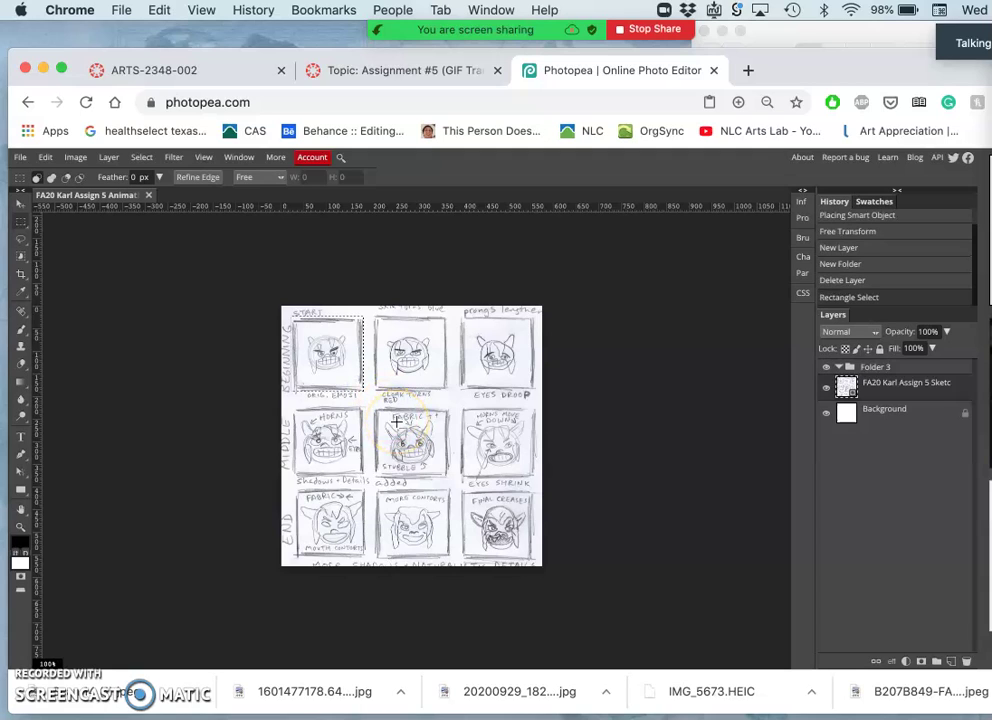
{"action": "key", "text": "super+j"}
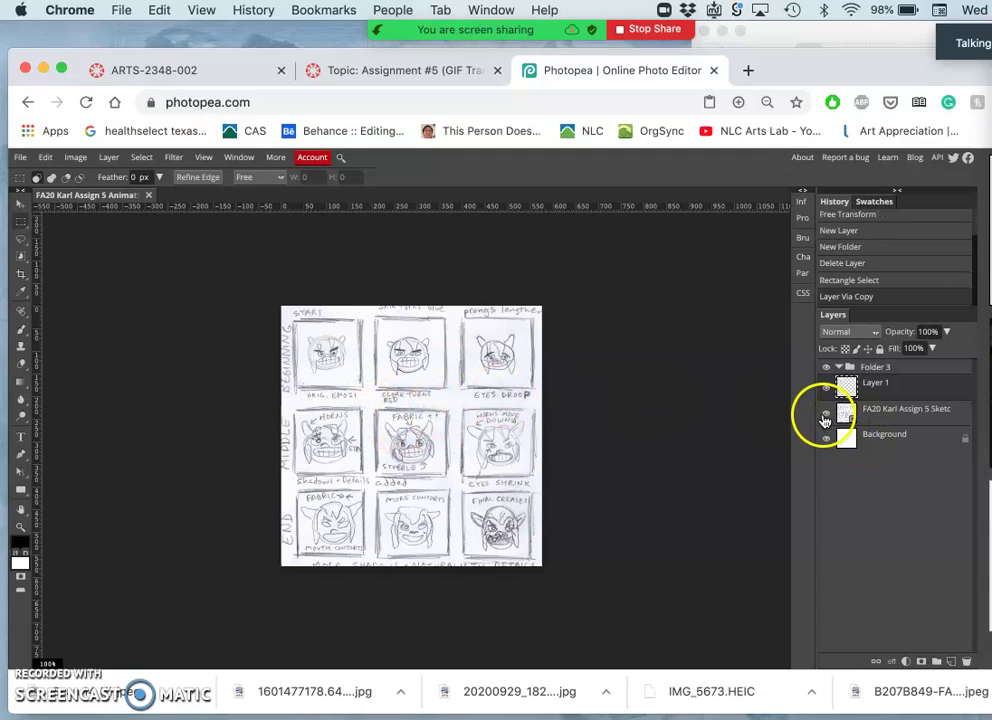
{"action": "left_click", "coordinate": [825, 415]}
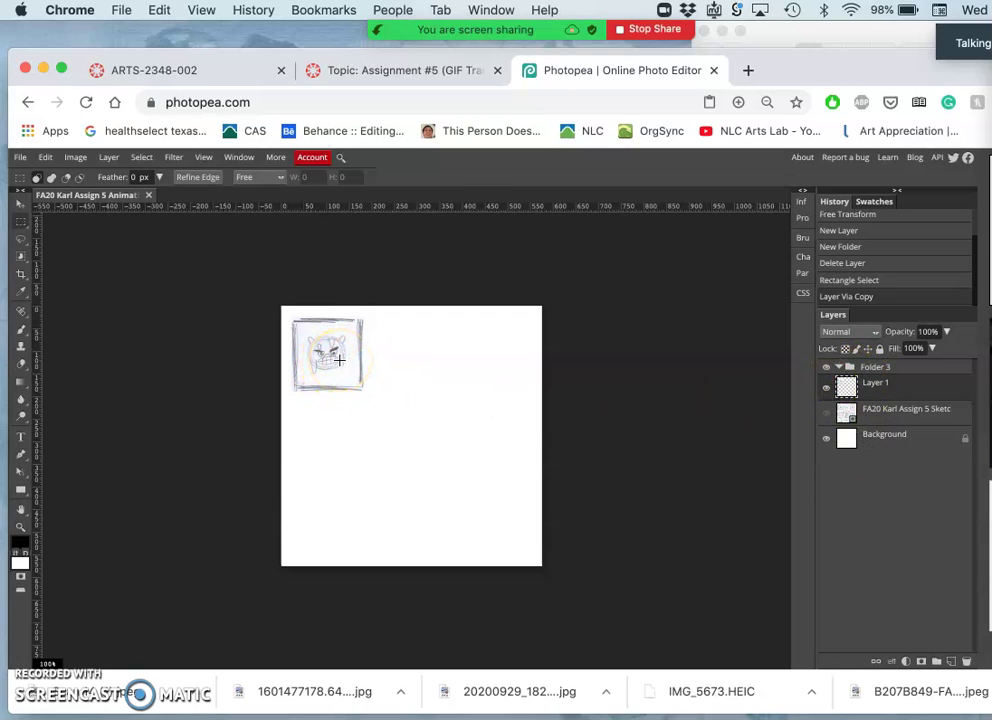
Scale the copied first frame to about 307% so it fills the canvas and apply it
{"action": "key", "text": "super+t"}
{"action": "mouse_move", "coordinate": [362, 391]}
{"action": "left_mouse_down"}
{"action": "mouse_move", "coordinate": [498, 538]}
{"action": "mouse_move", "coordinate": [547, 615]}
{"action": "left_mouse_up"}
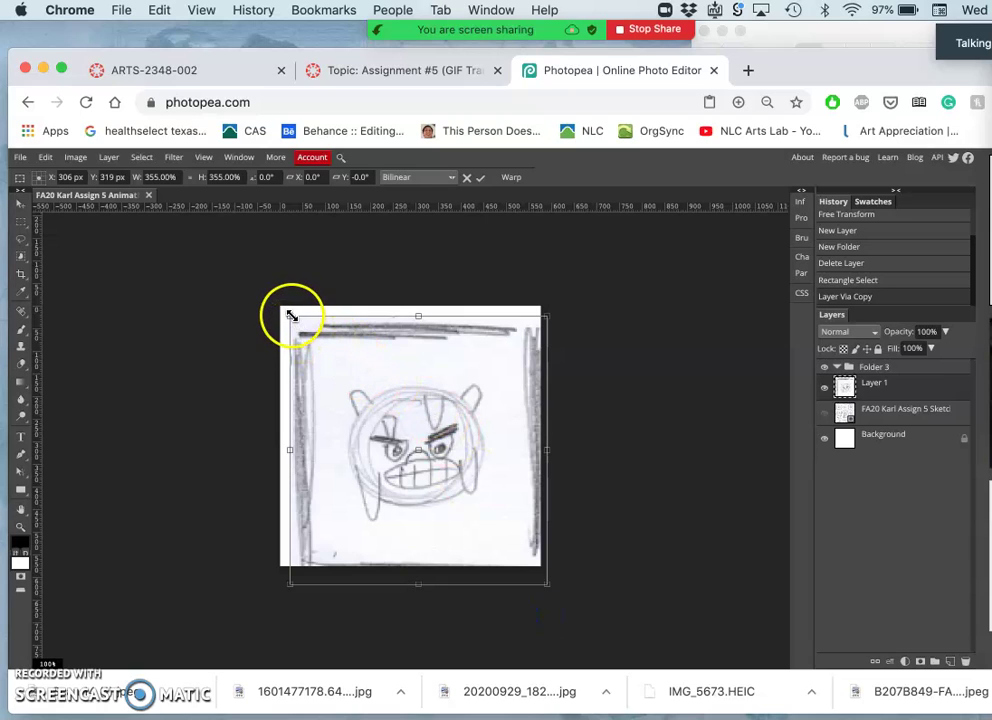
{"action": "left_click_drag", "start_coordinate": [290, 312], "coordinate": [260, 287]}
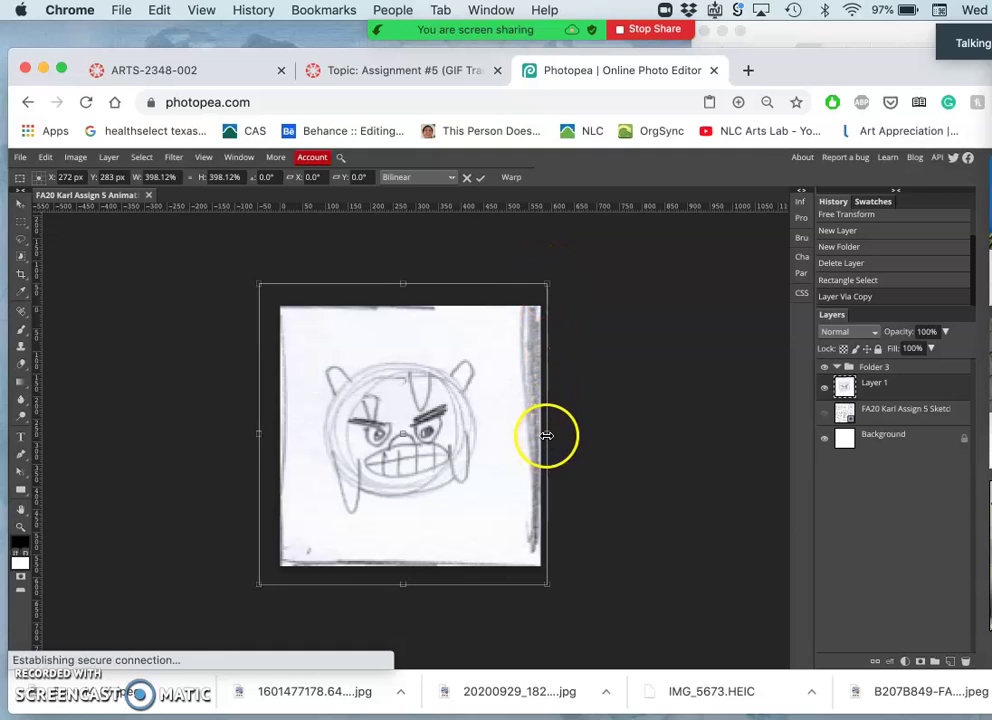
{"action": "left_click_drag", "start_coordinate": [550, 435], "coordinate": [562, 438]}
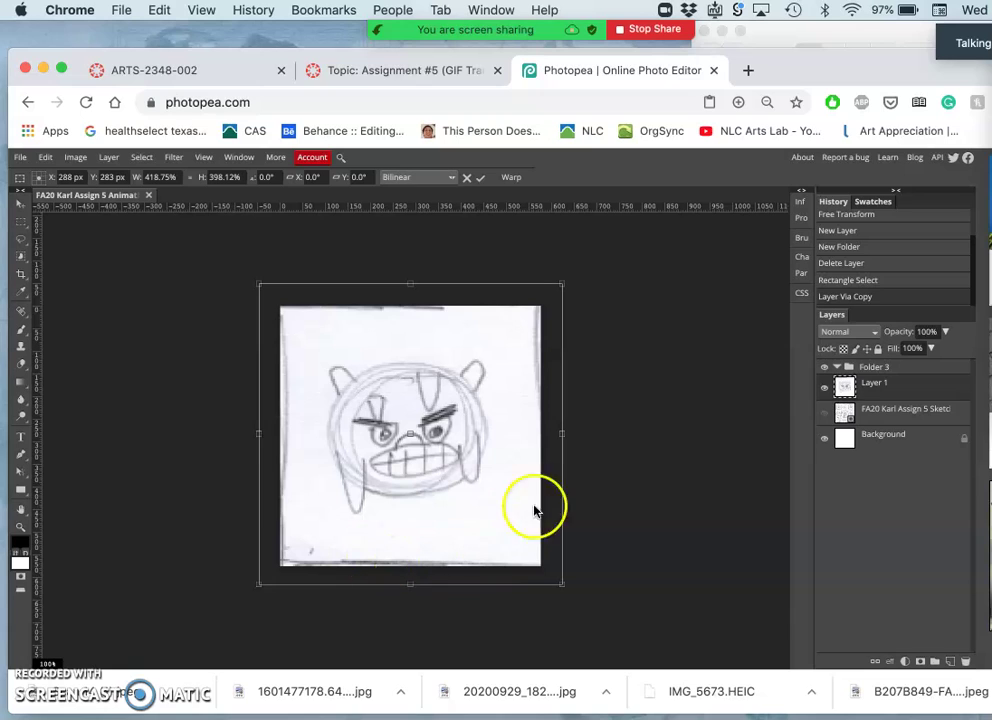
{"action": "key", "text": "Return"}
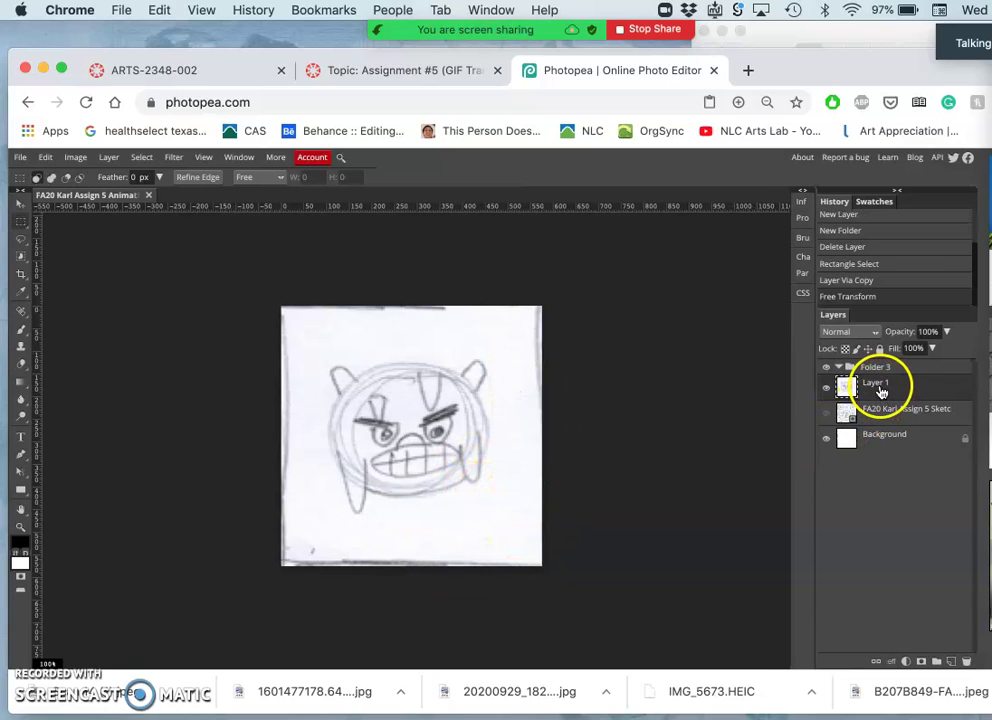
Put the enlarged Layer 1 inside Folder 3 and rename the folder to '1'
{"action": "left_click_drag", "start_coordinate": [879, 390], "coordinate": [866, 370]}
{"action": "left_click", "coordinate": [876, 371]}
{"action": "left_click", "coordinate": [845, 395]}
{"action": "left_click", "coordinate": [845, 394]}
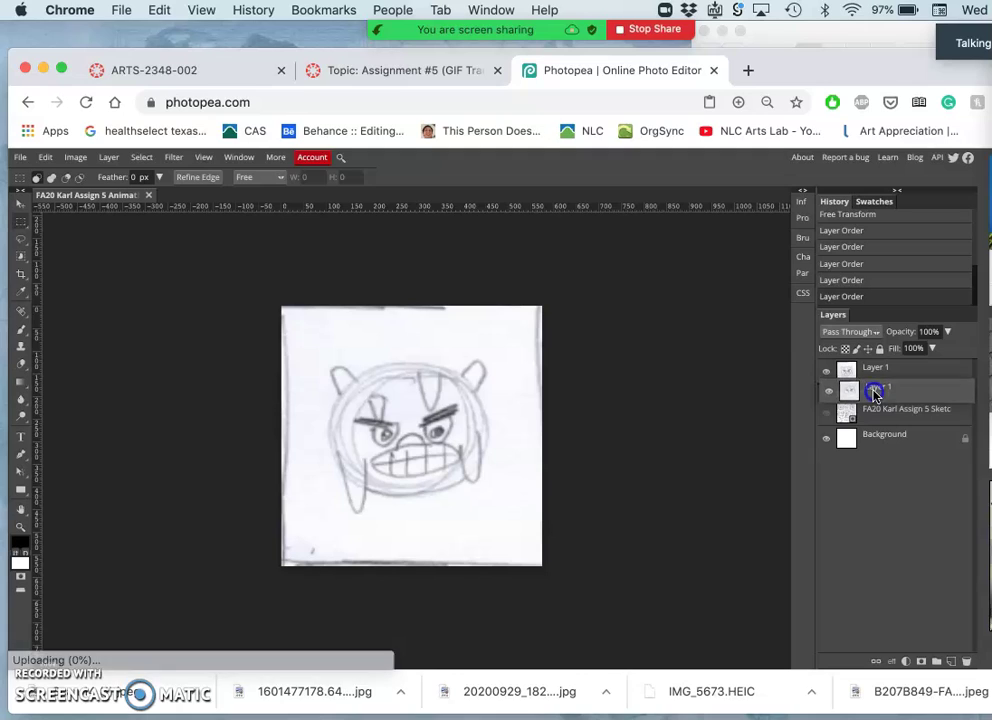
{"action": "left_click_drag", "start_coordinate": [872, 383], "coordinate": [875, 394]}
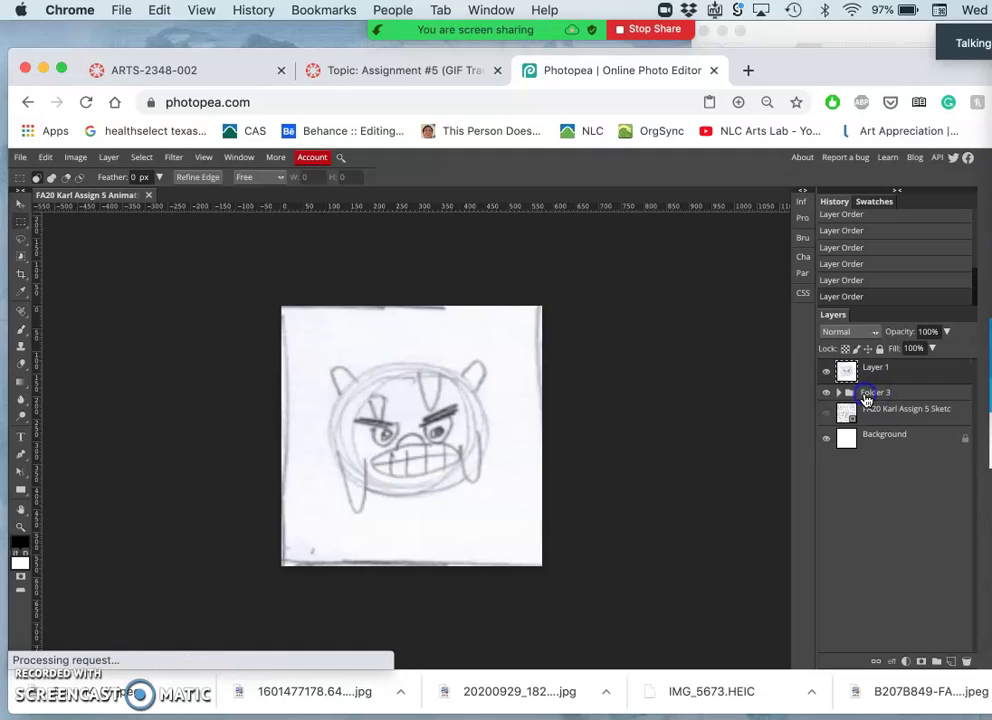
{"action": "left_click", "coordinate": [866, 396]}
{"action": "mouse_move", "coordinate": [869, 373]}
{"action": "left_mouse_down"}
{"action": "mouse_move", "coordinate": [881, 390]}
{"action": "mouse_move", "coordinate": [870, 380]}
{"action": "mouse_move", "coordinate": [870, 398]}
{"action": "mouse_move", "coordinate": [862, 393]}
{"action": "left_mouse_up"}
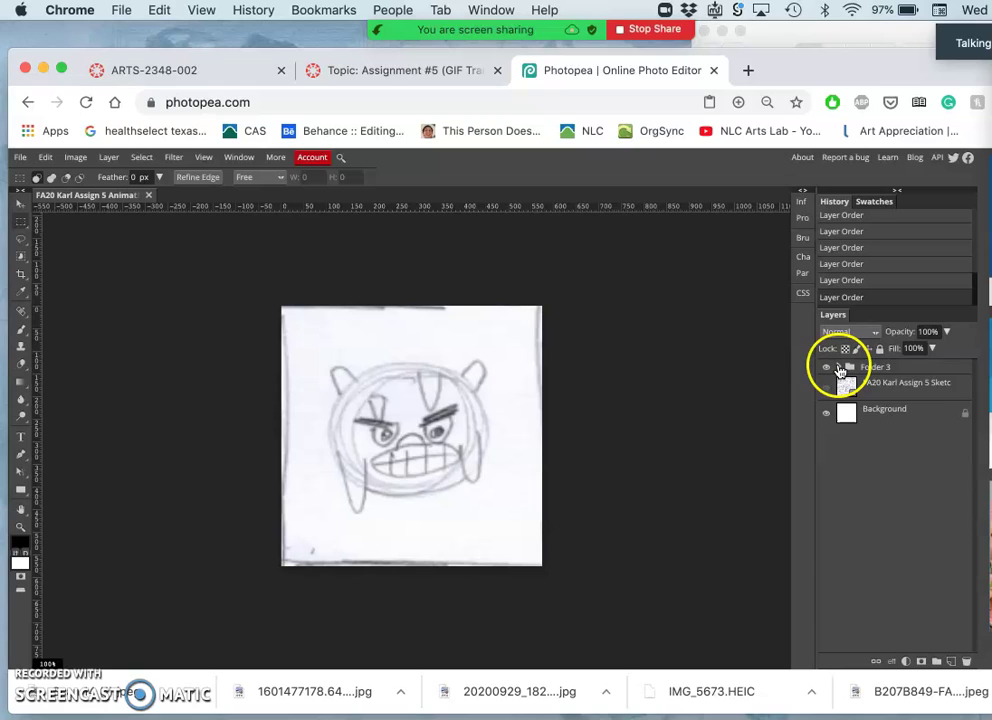
{"action": "left_click", "coordinate": [839, 368]}
{"action": "left_click", "coordinate": [839, 368]}
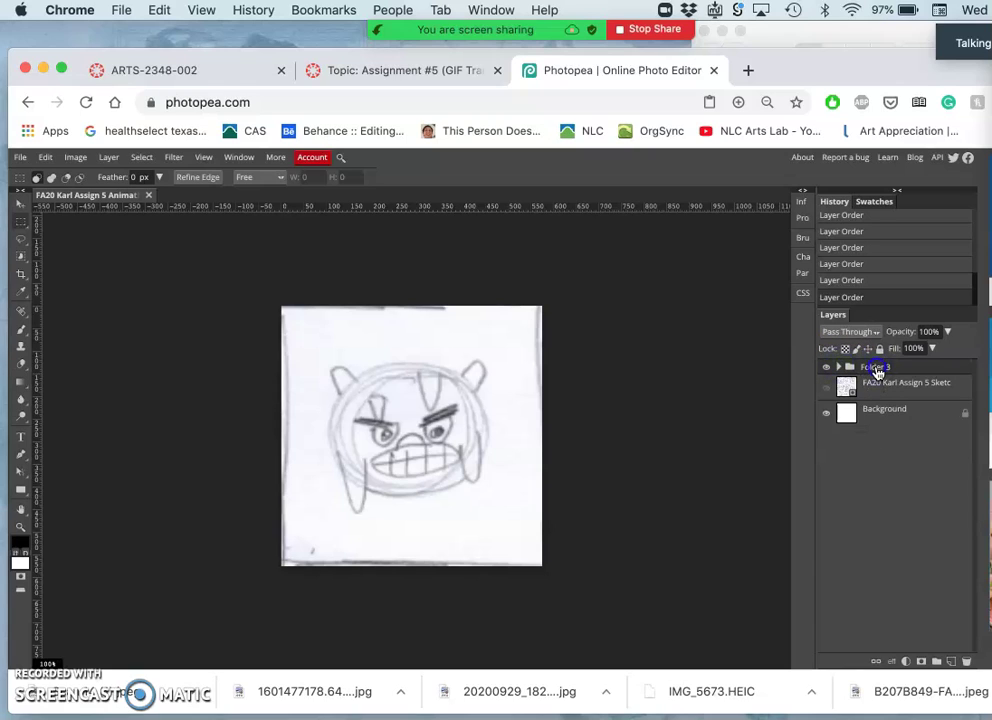
{"action": "left_click", "coordinate": [850, 416]}
{"action": "left_click", "coordinate": [871, 455]}
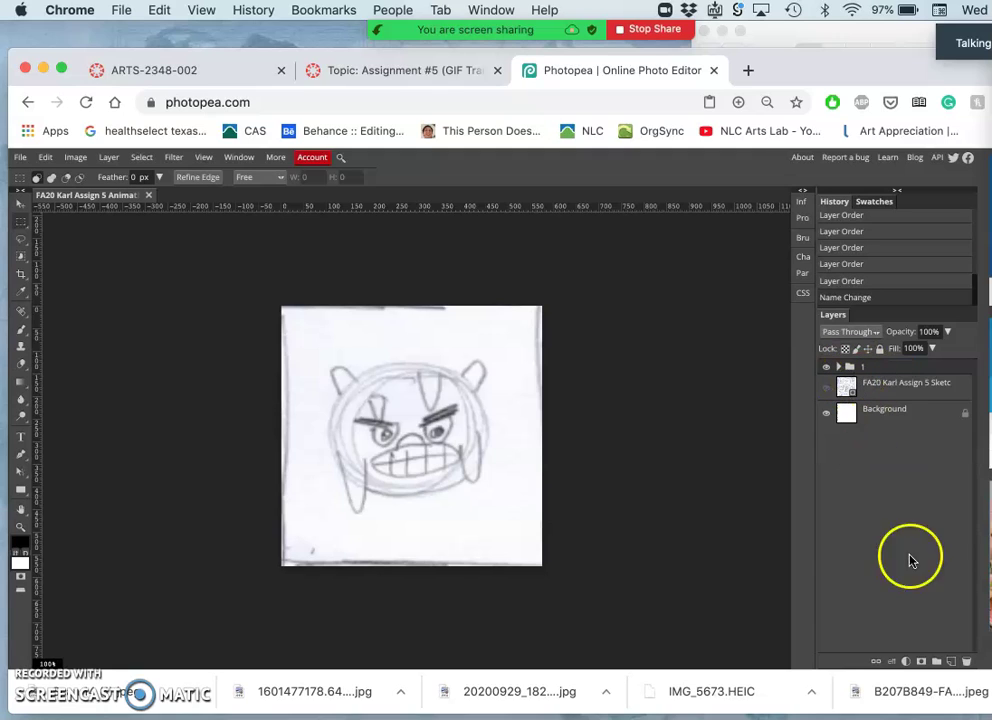
Add a new Folder 5, show the full sketch layer, and hide folder 1
{"action": "left_click", "coordinate": [937, 662]}
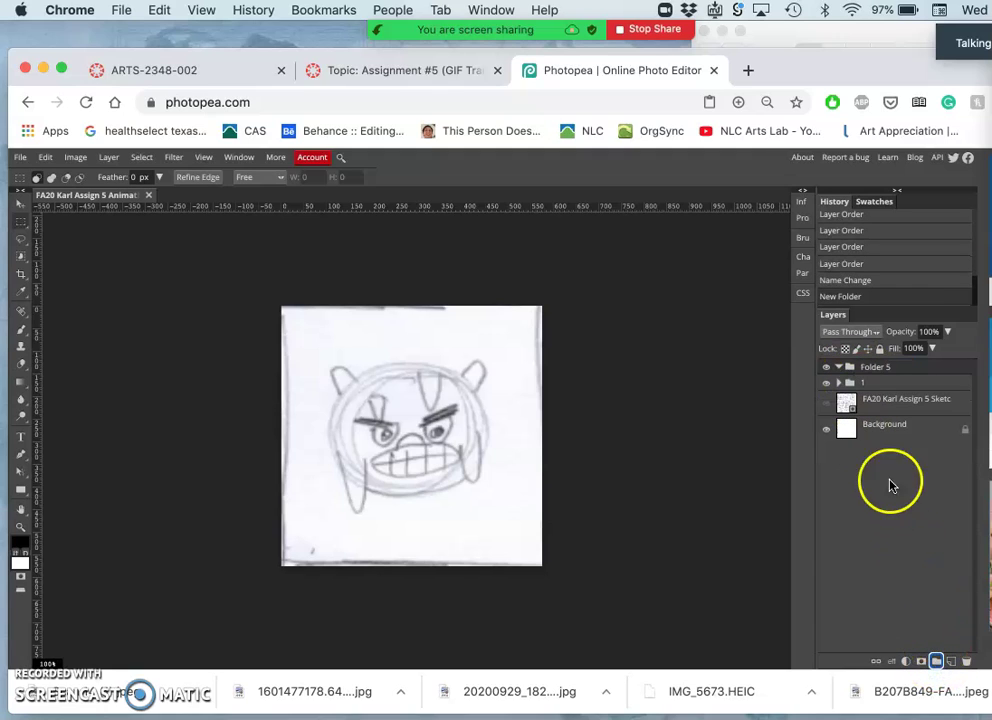
{"action": "left_click", "coordinate": [876, 407]}
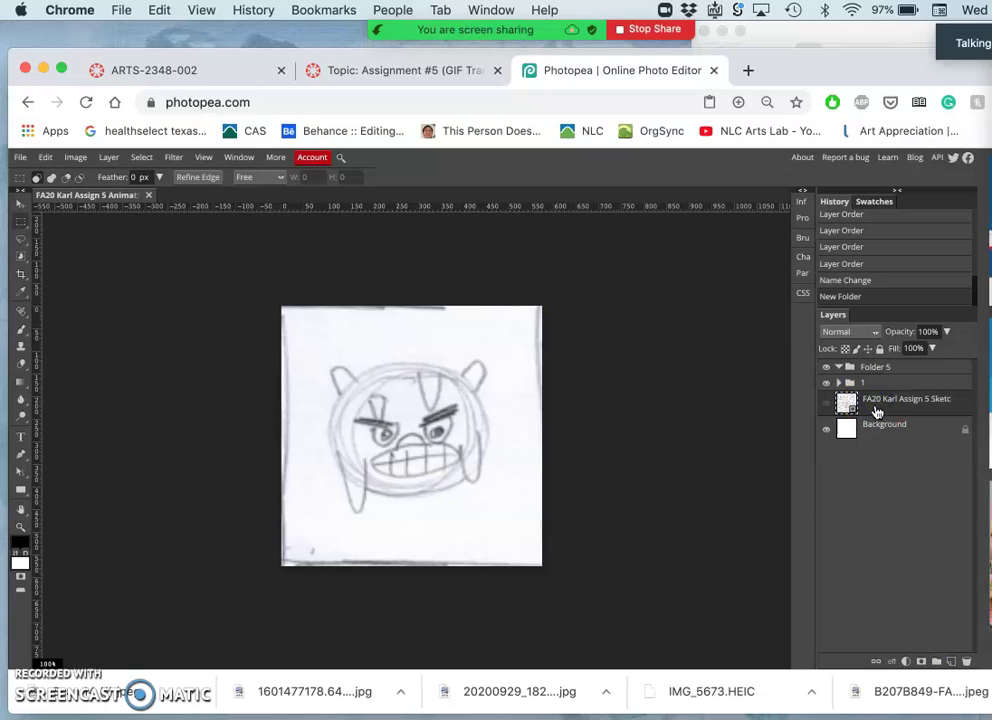
{"action": "left_click", "coordinate": [827, 405]}
{"action": "left_click", "coordinate": [826, 383]}
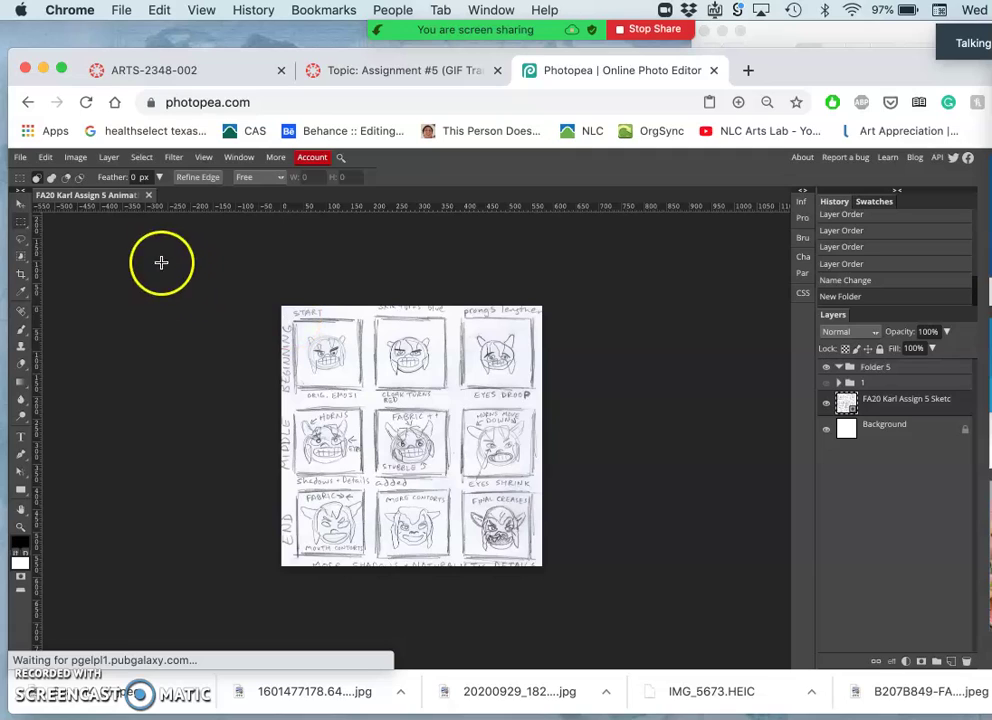
Copy the top-middle storyboard frame onto Layer 2 and move it into Folder 5
{"action": "left_click", "coordinate": [21, 234]}
{"action": "left_click_drag", "start_coordinate": [323, 339], "coordinate": [372, 318]}
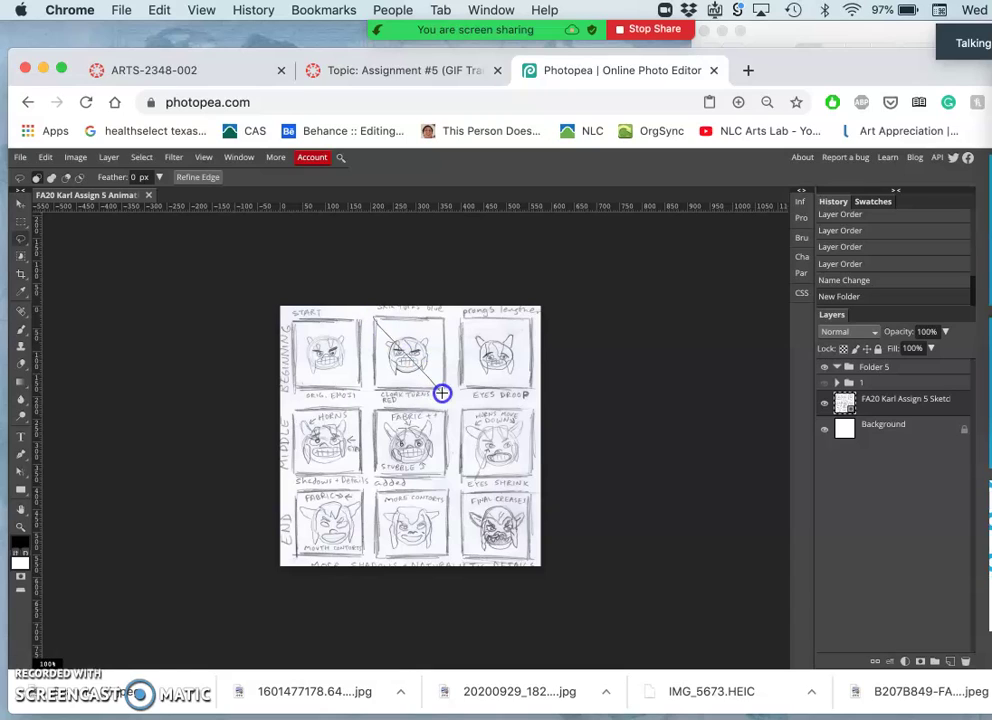
{"action": "left_click_drag", "start_coordinate": [441, 391], "coordinate": [381, 336]}
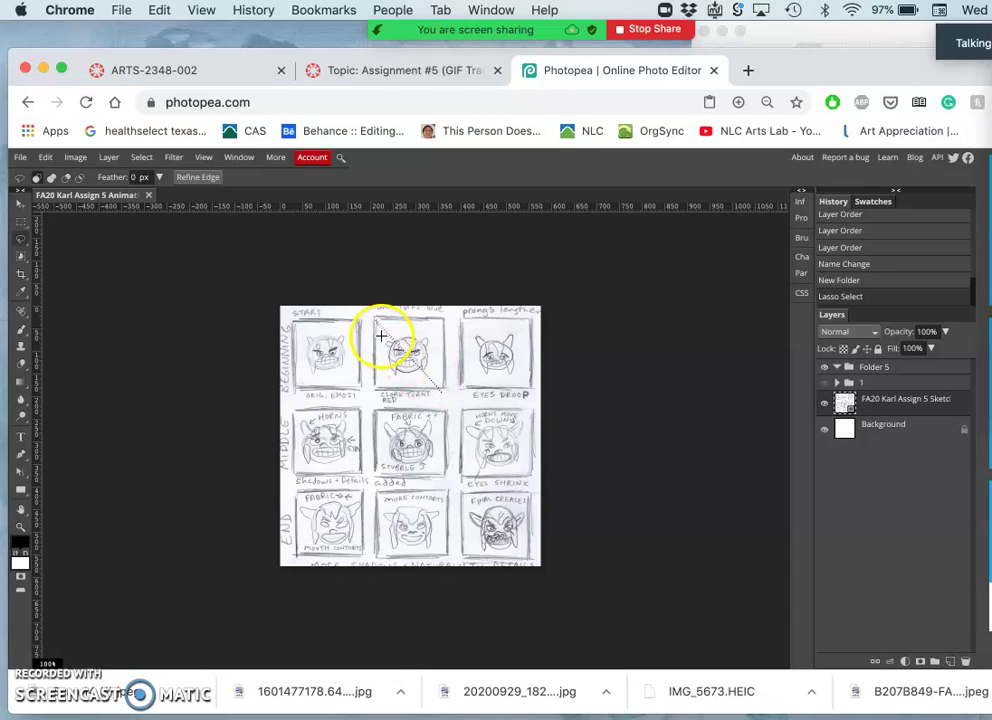
{"action": "left_click", "coordinate": [381, 336]}
{"action": "left_click", "coordinate": [381, 336]}
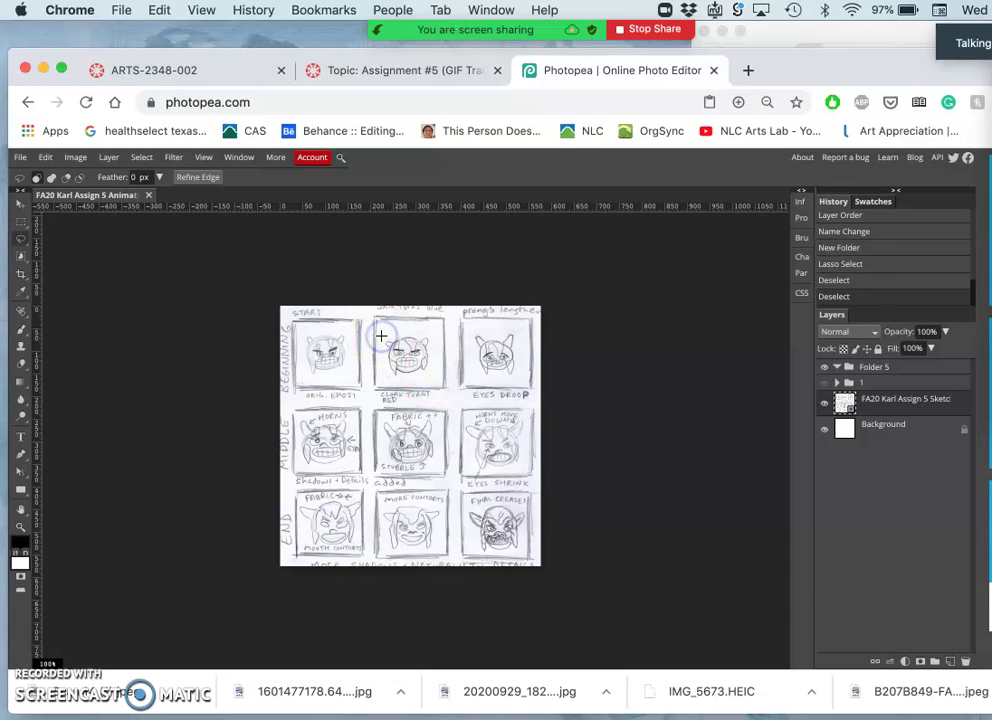
{"action": "left_click", "coordinate": [22, 226]}
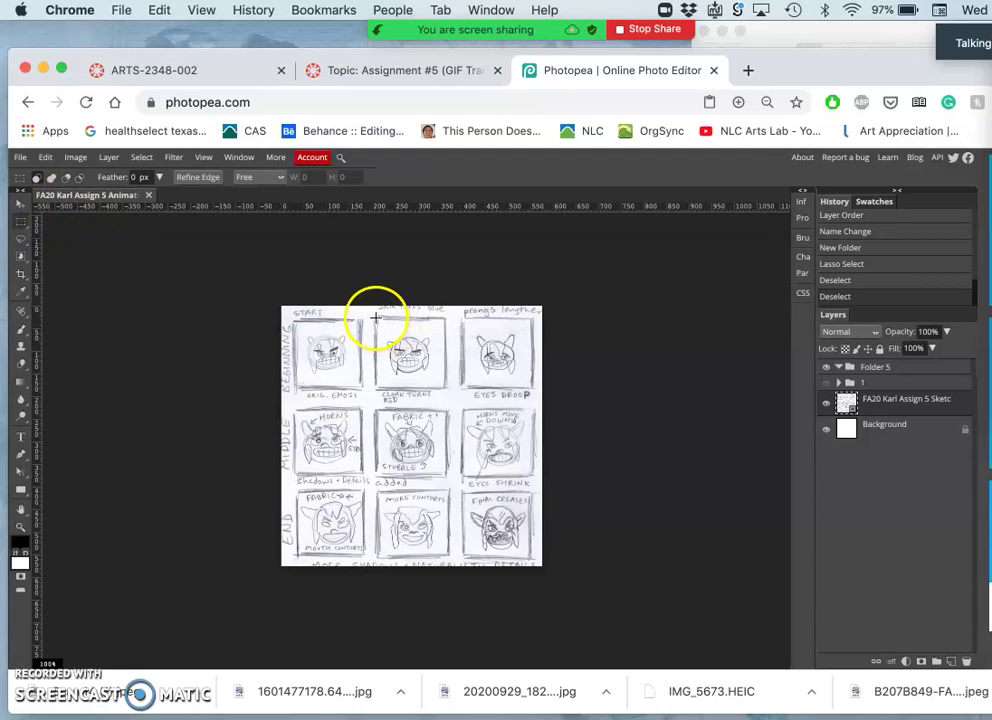
{"action": "left_click_drag", "start_coordinate": [375, 317], "coordinate": [447, 387]}
{"action": "key", "text": "super+j"}
{"action": "left_click", "coordinate": [867, 405]}
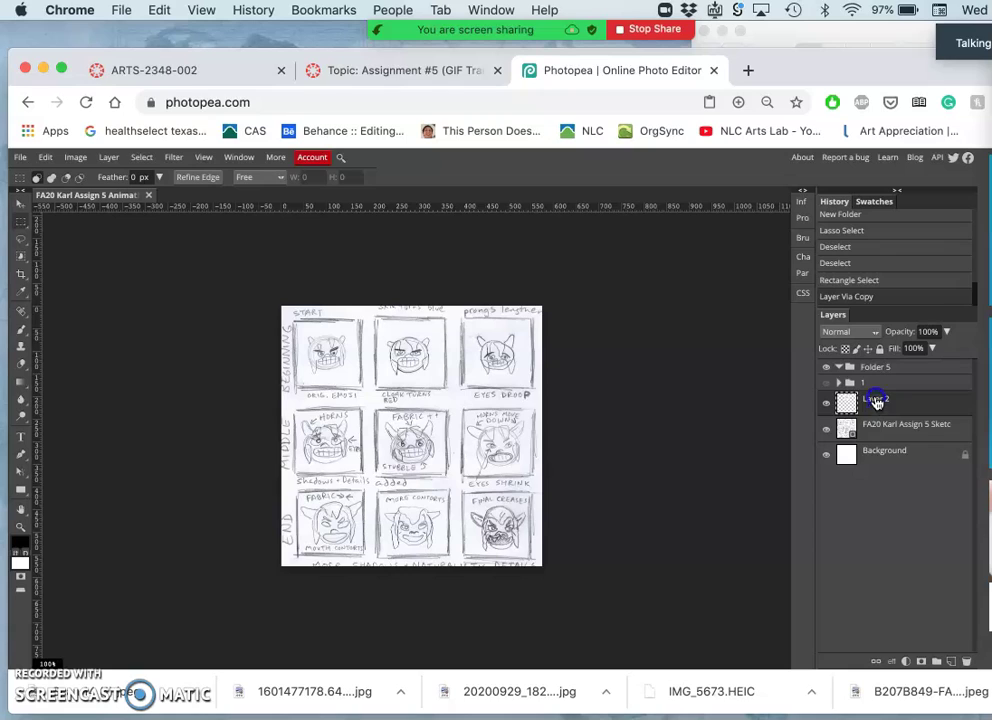
{"action": "mouse_move", "coordinate": [875, 400]}
{"action": "left_mouse_down"}
{"action": "mouse_move", "coordinate": [874, 363]}
{"action": "mouse_move", "coordinate": [879, 398]}
{"action": "left_mouse_up"}
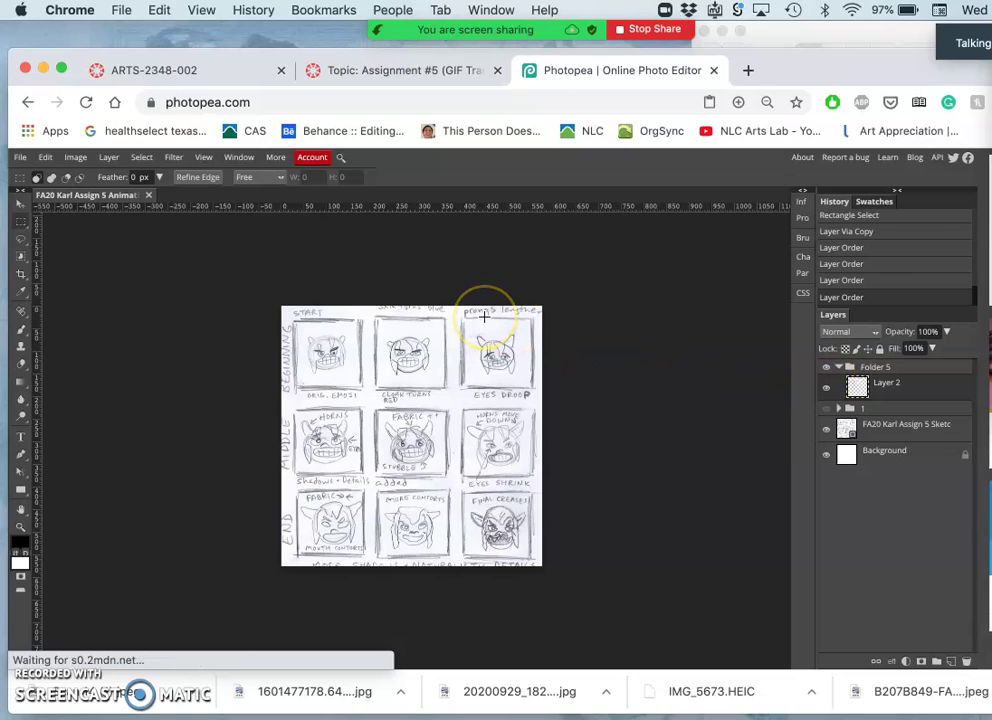
Scale Layer 2's top-middle panel to about 378%, positioned to fill the canvas, and apply it
{"action": "key", "text": "ctrl+t"}
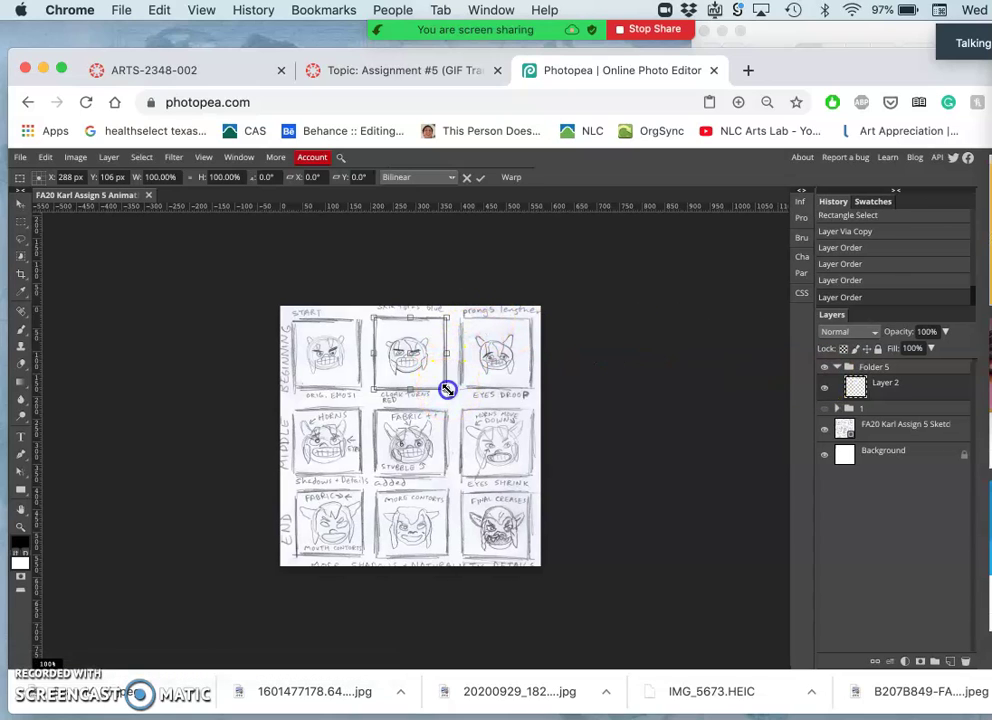
{"action": "left_click_drag", "start_coordinate": [452, 398], "coordinate": [605, 610]}
{"action": "left_click", "coordinate": [462, 392]}
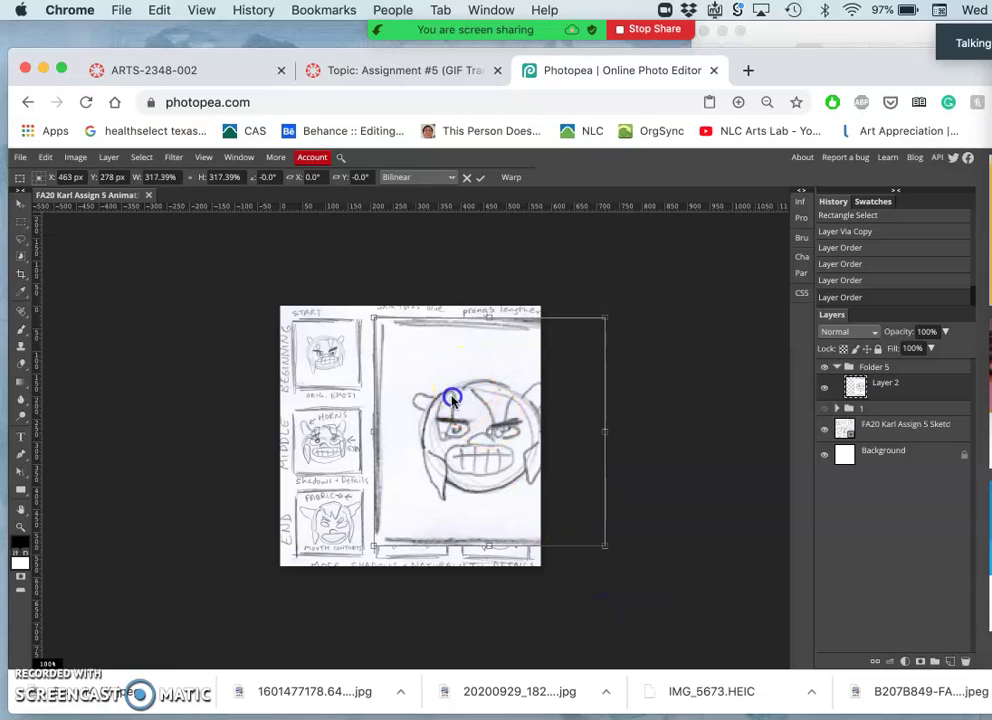
{"action": "left_click_drag", "start_coordinate": [415, 381], "coordinate": [361, 383]}
{"action": "left_click_drag", "start_coordinate": [505, 525], "coordinate": [551, 582]}
{"action": "key", "text": "Return"}
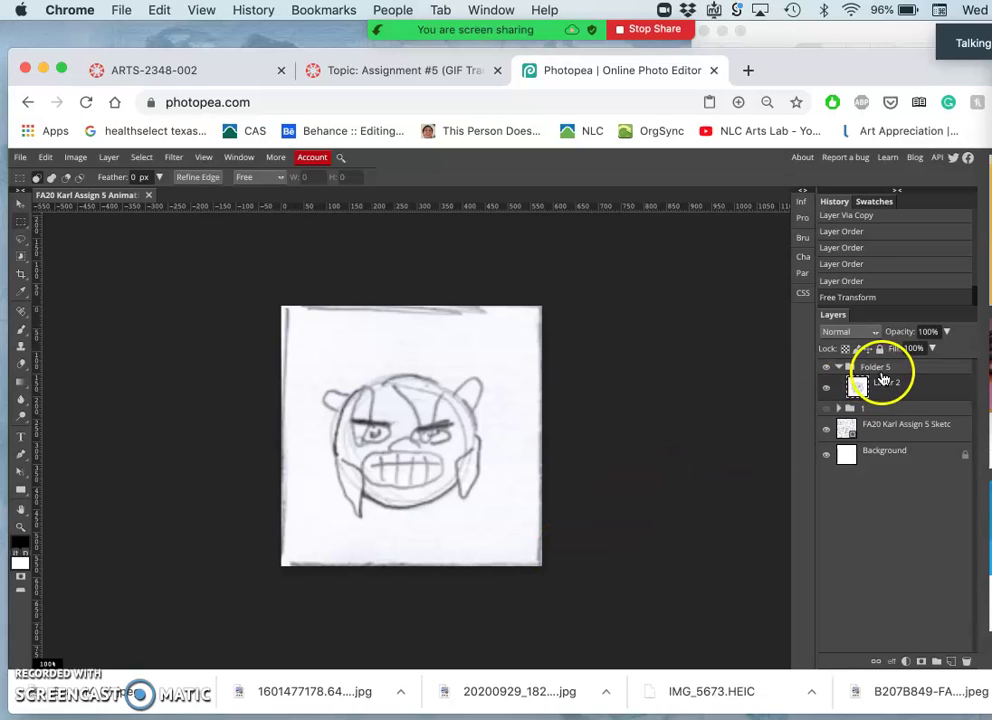
Add a new Folder 8, hide Folder 5, and select the top-right storyboard panel
{"action": "left_click", "coordinate": [840, 368]}
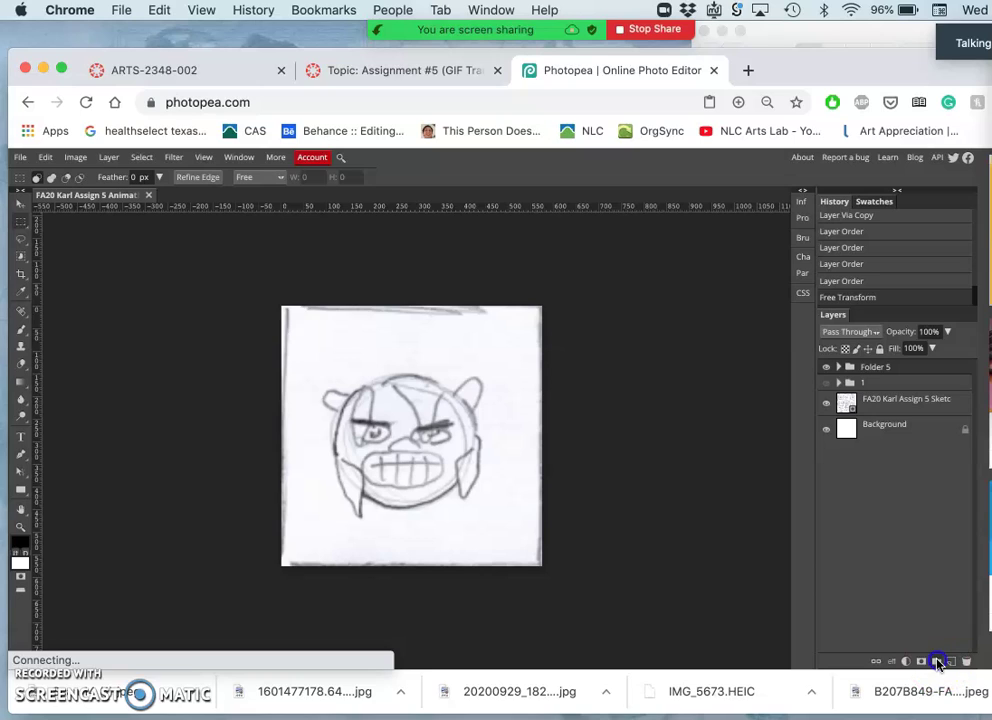
{"action": "left_click", "coordinate": [936, 661]}
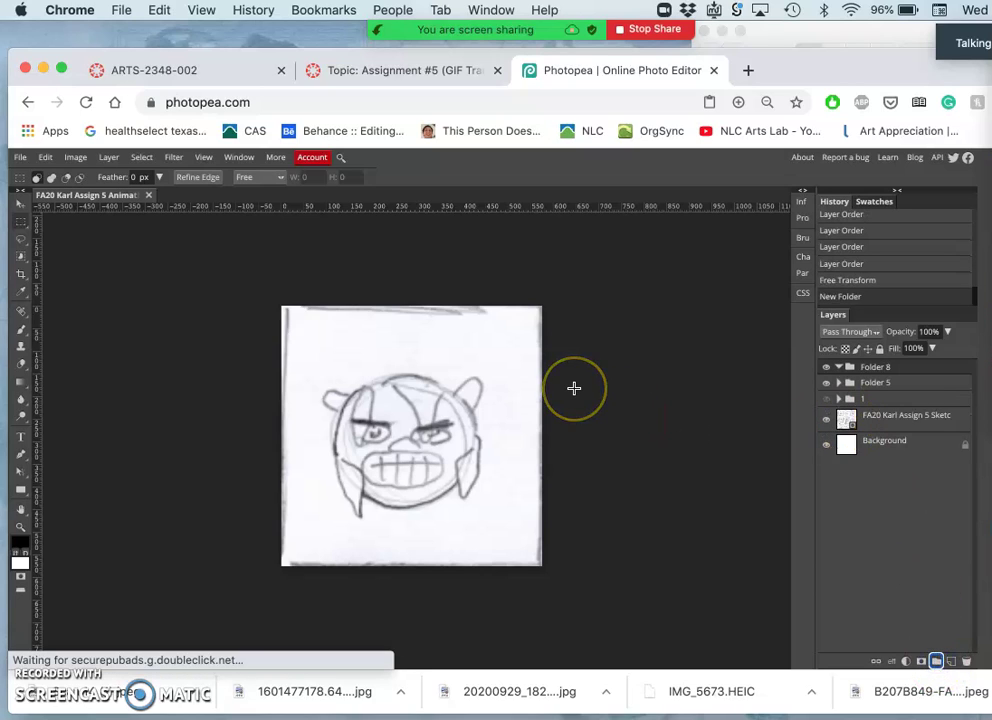
{"action": "mouse_move", "coordinate": [574, 388]}
{"action": "left_mouse_down"}
{"action": "mouse_move", "coordinate": [829, 390]}
{"action": "mouse_move", "coordinate": [870, 422]}
{"action": "mouse_move", "coordinate": [545, 350]}
{"action": "mouse_move", "coordinate": [44, 261]}
{"action": "mouse_move", "coordinate": [22, 224]}
{"action": "left_mouse_up"}
{"action": "left_click", "coordinate": [827, 383]}
{"action": "left_click_drag", "start_coordinate": [476, 321], "coordinate": [460, 318]}
{"action": "mouse_move", "coordinate": [496, 361]}
{"action": "left_mouse_down"}
{"action": "mouse_move", "coordinate": [523, 394]}
{"action": "mouse_move", "coordinate": [531, 388]}
{"action": "left_mouse_up"}
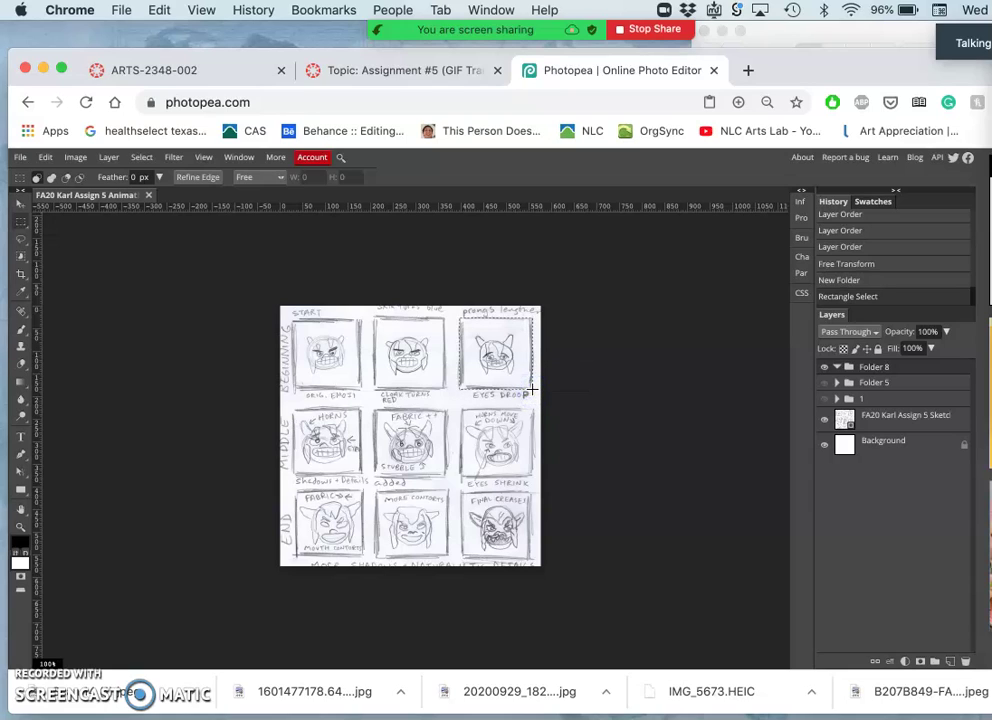
Copy the top-right panel from the sketch layer onto Layer 3 and move it into Folder 8
{"action": "key", "text": "super+c"}
{"action": "left_click", "coordinate": [918, 420]}
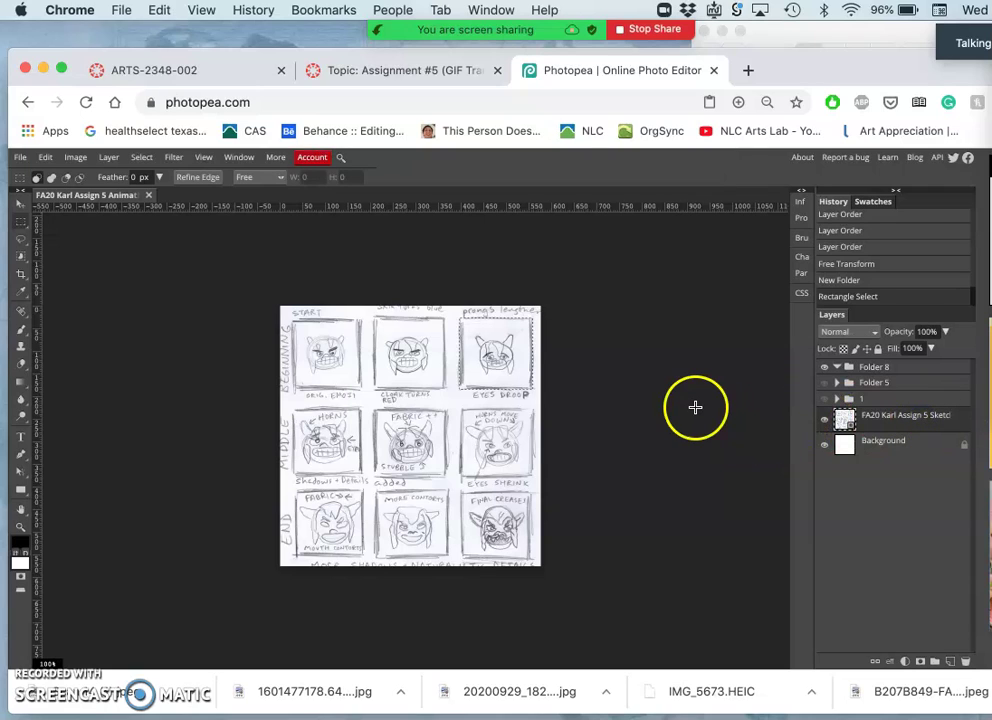
{"action": "key", "text": "super+j"}
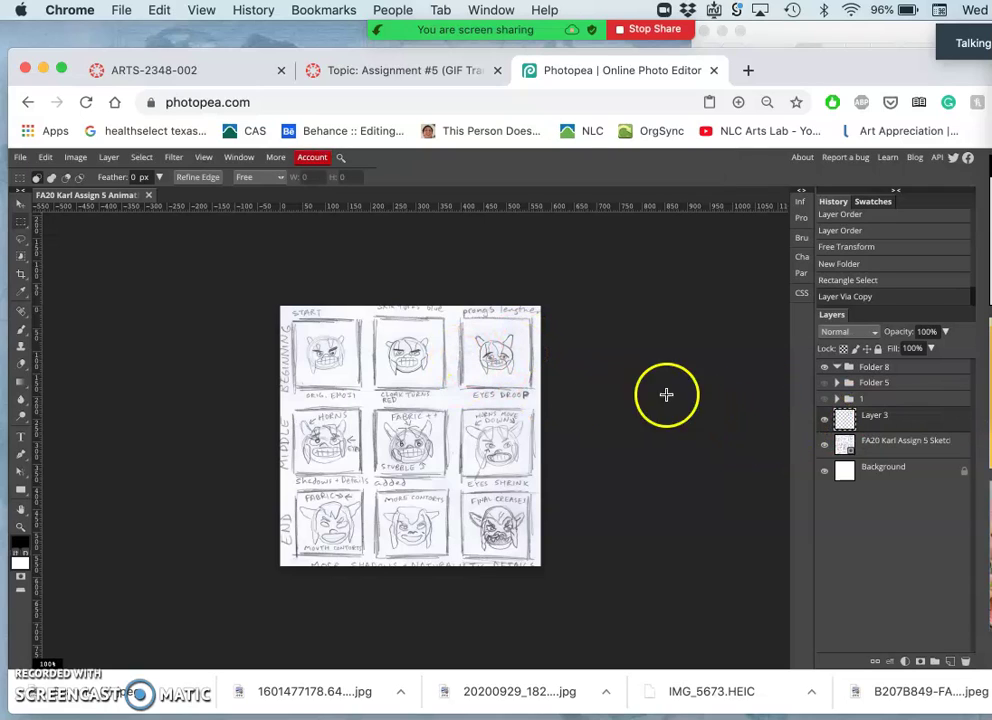
{"action": "left_click", "coordinate": [894, 424]}
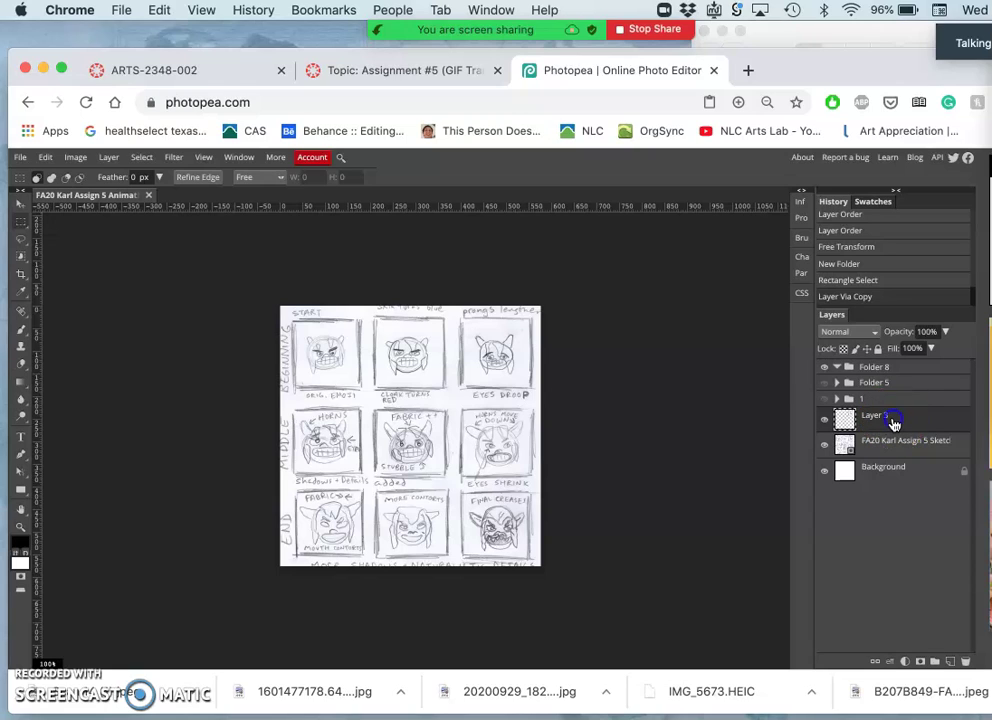
{"action": "left_click_drag", "start_coordinate": [892, 404], "coordinate": [872, 371]}
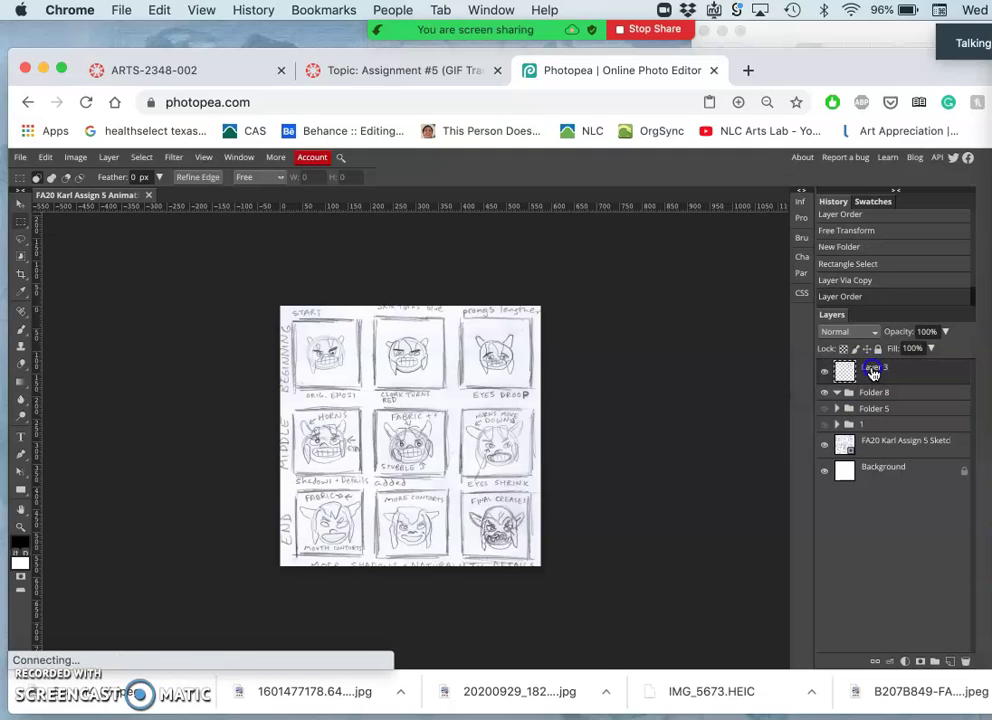
{"action": "left_click", "coordinate": [873, 391]}
{"action": "left_click_drag", "start_coordinate": [870, 370], "coordinate": [870, 394]}
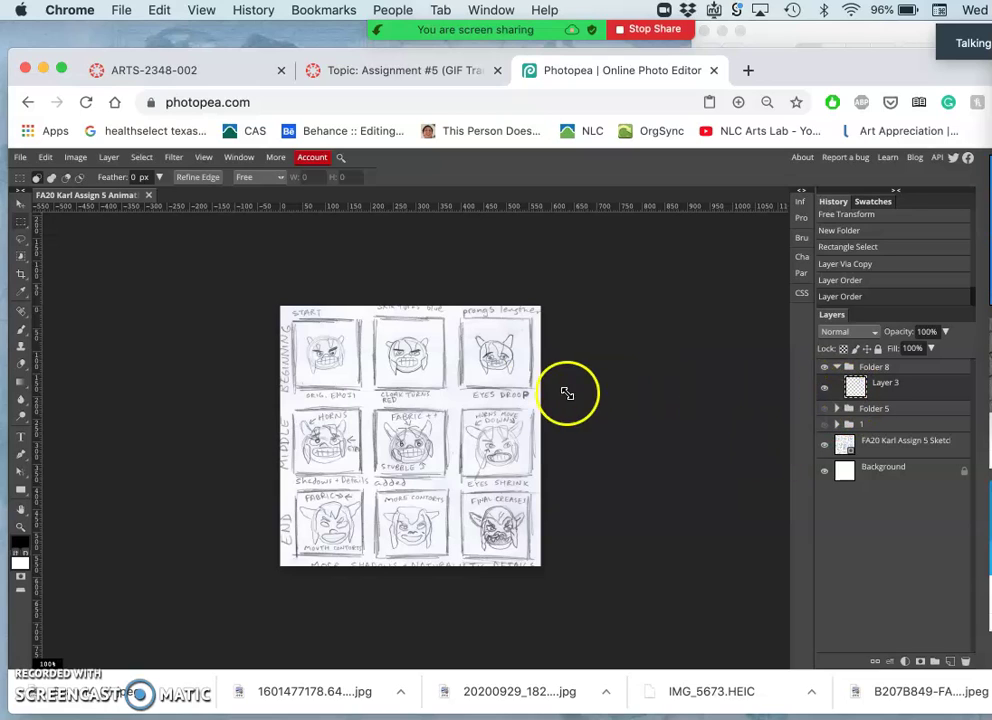
Scale Layer 3's top-right panel to about 389% so it covers the canvas, then commit
{"action": "key", "text": "super+t"}
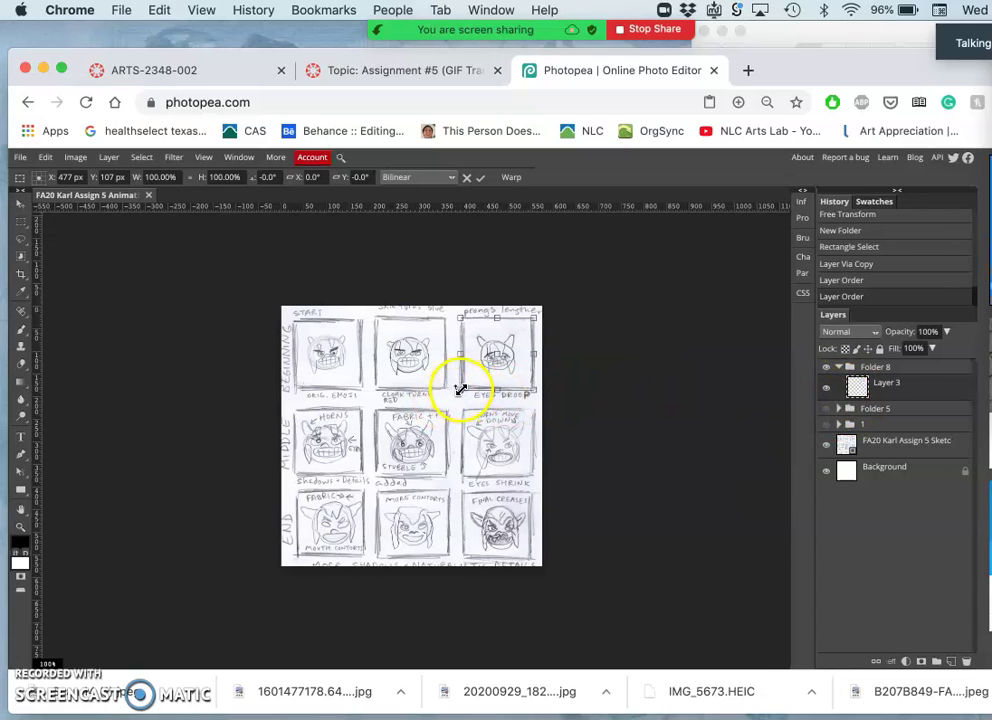
{"action": "mouse_move", "coordinate": [460, 389]}
{"action": "left_mouse_down"}
{"action": "mouse_move", "coordinate": [348, 489]}
{"action": "mouse_move", "coordinate": [322, 497]}
{"action": "mouse_move", "coordinate": [265, 574]}
{"action": "mouse_move", "coordinate": [276, 565]}
{"action": "left_mouse_up"}
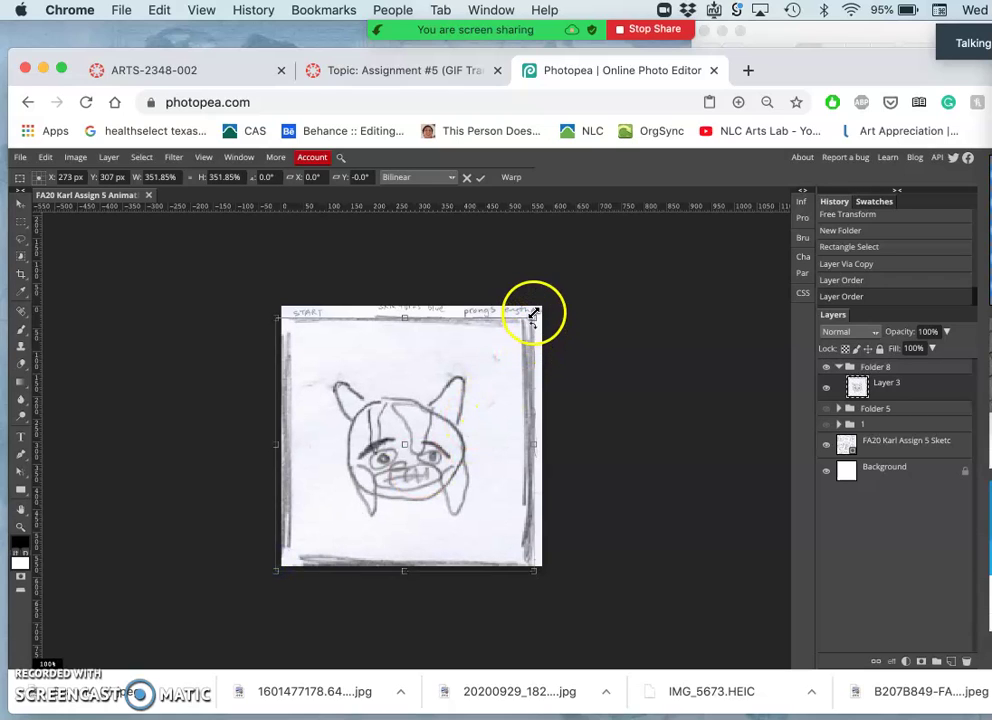
{"action": "mouse_move", "coordinate": [534, 316]}
{"action": "left_mouse_down"}
{"action": "mouse_move", "coordinate": [558, 290]}
{"action": "mouse_move", "coordinate": [553, 299]}
{"action": "left_mouse_up"}
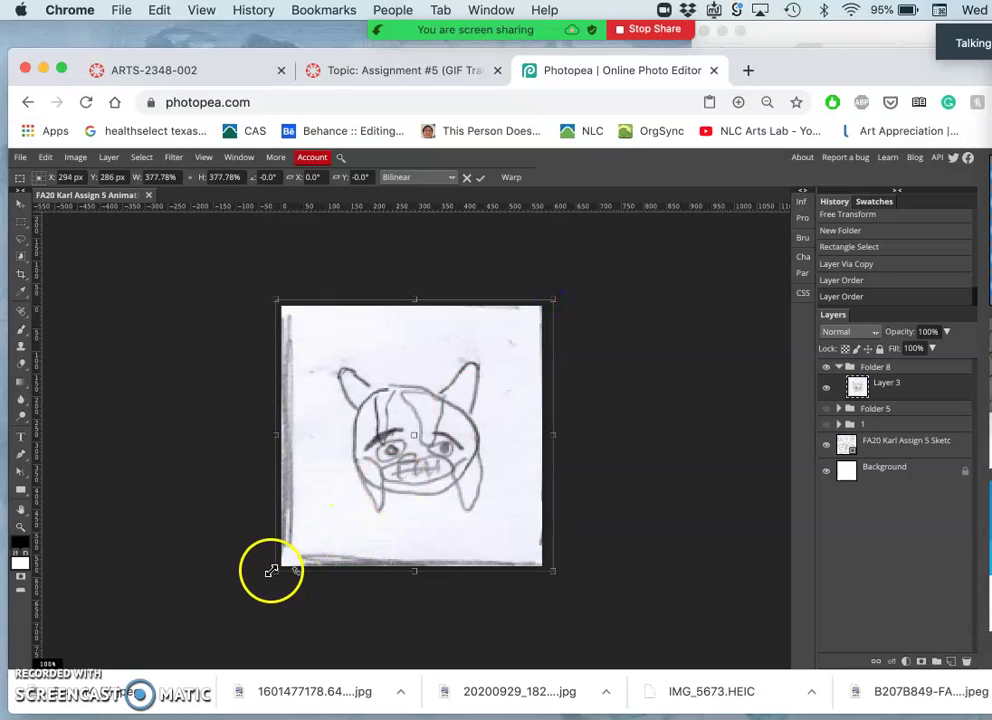
{"action": "left_click_drag", "start_coordinate": [274, 569], "coordinate": [268, 571]}
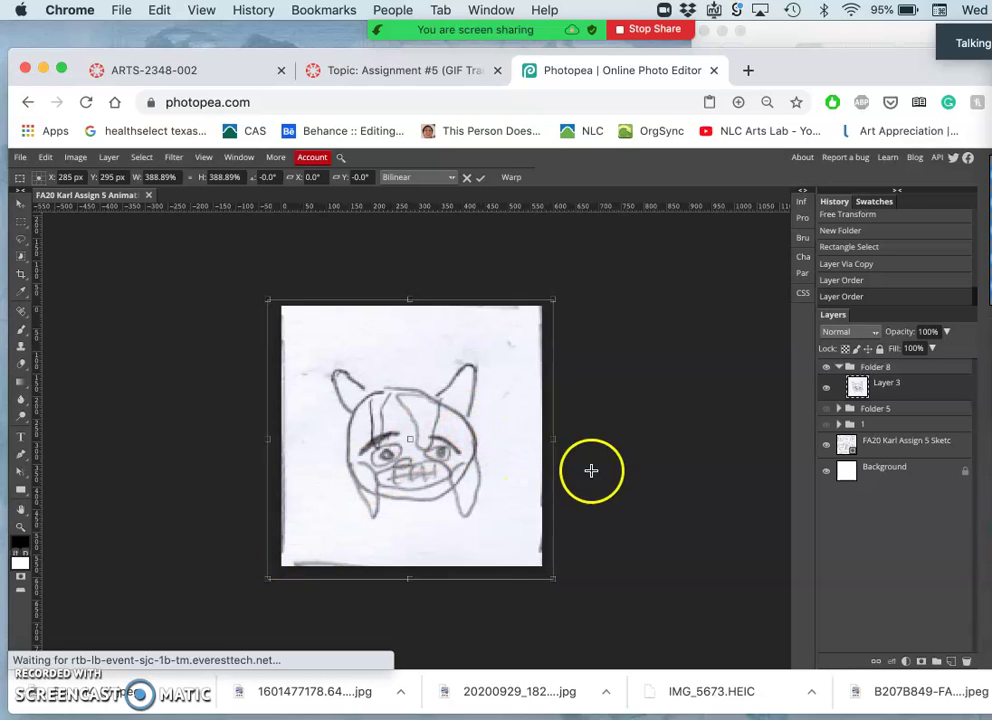
{"action": "key", "text": "Return"}
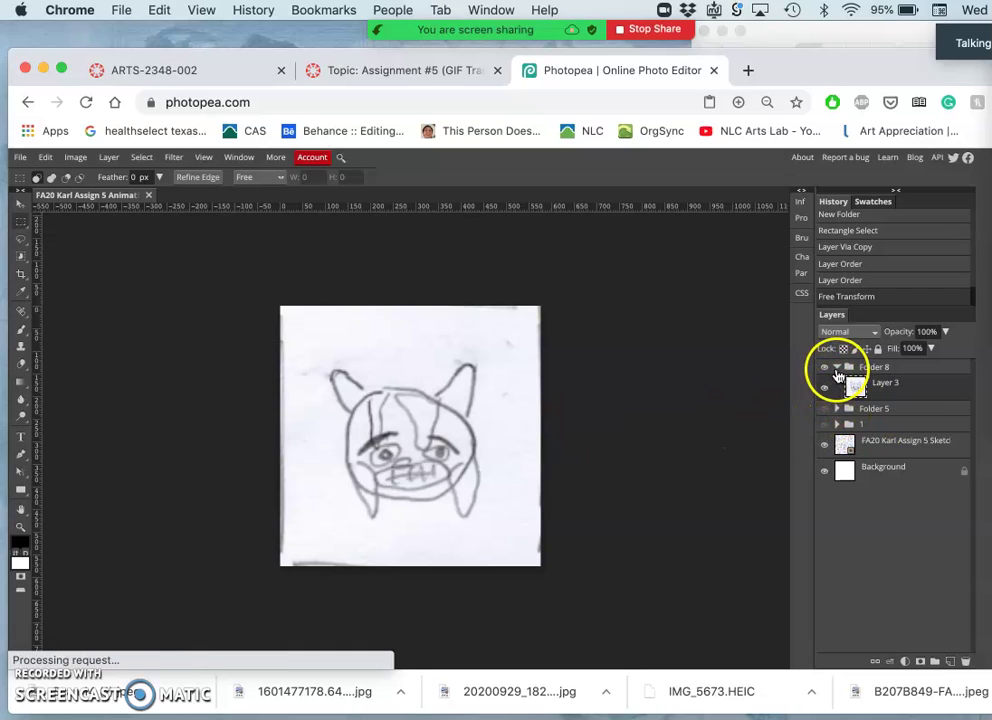
Collapse and hide Folder 8 and make the storyboard sketch layer active
{"action": "left_click", "coordinate": [837, 368]}
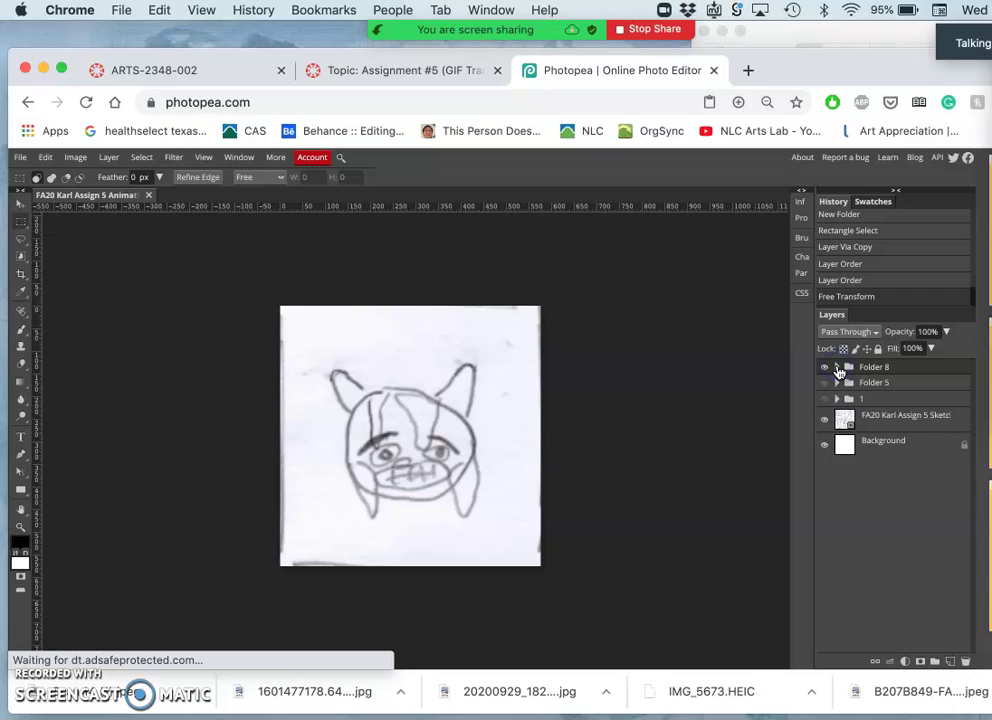
{"action": "left_click", "coordinate": [837, 368]}
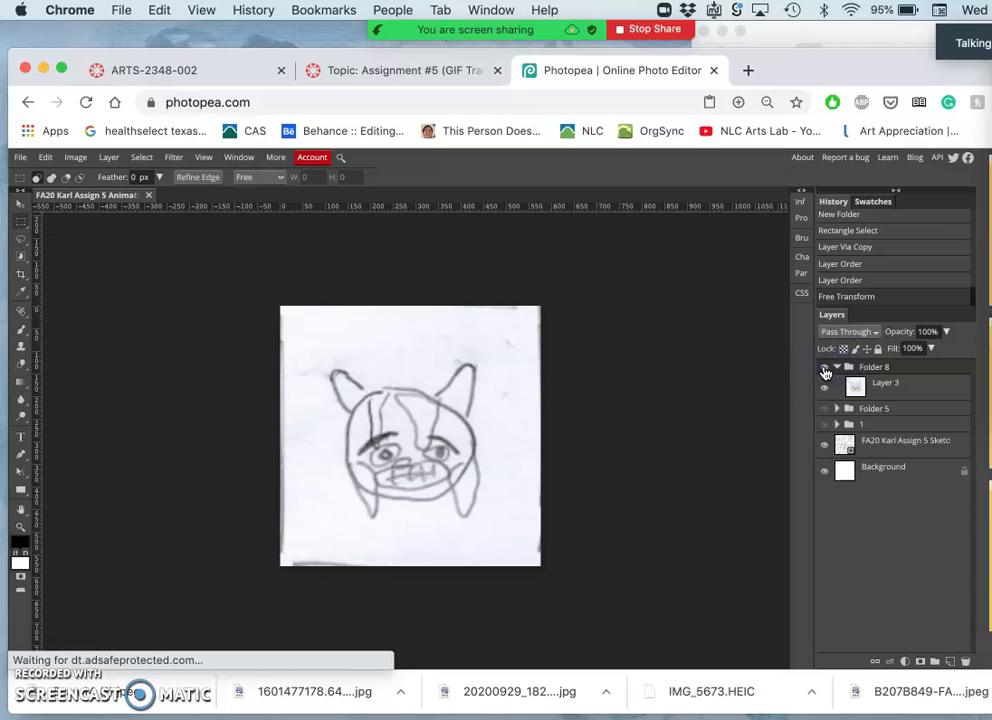
{"action": "left_click", "coordinate": [825, 369]}
{"action": "left_click", "coordinate": [825, 369]}
{"action": "left_click", "coordinate": [848, 421]}
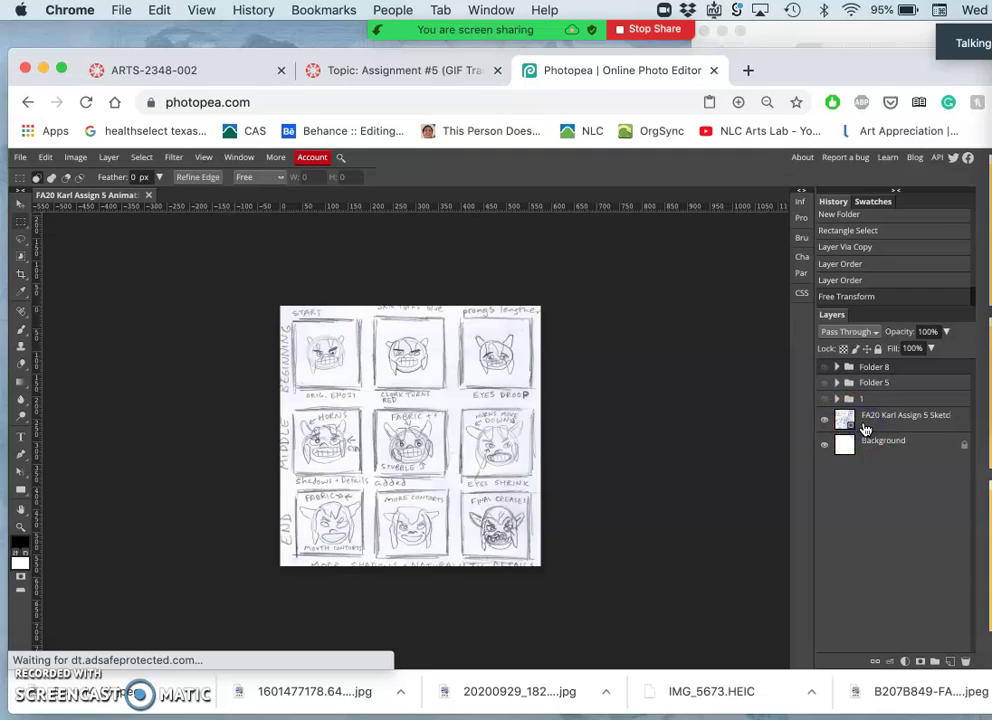
{"action": "left_click", "coordinate": [845, 420]}
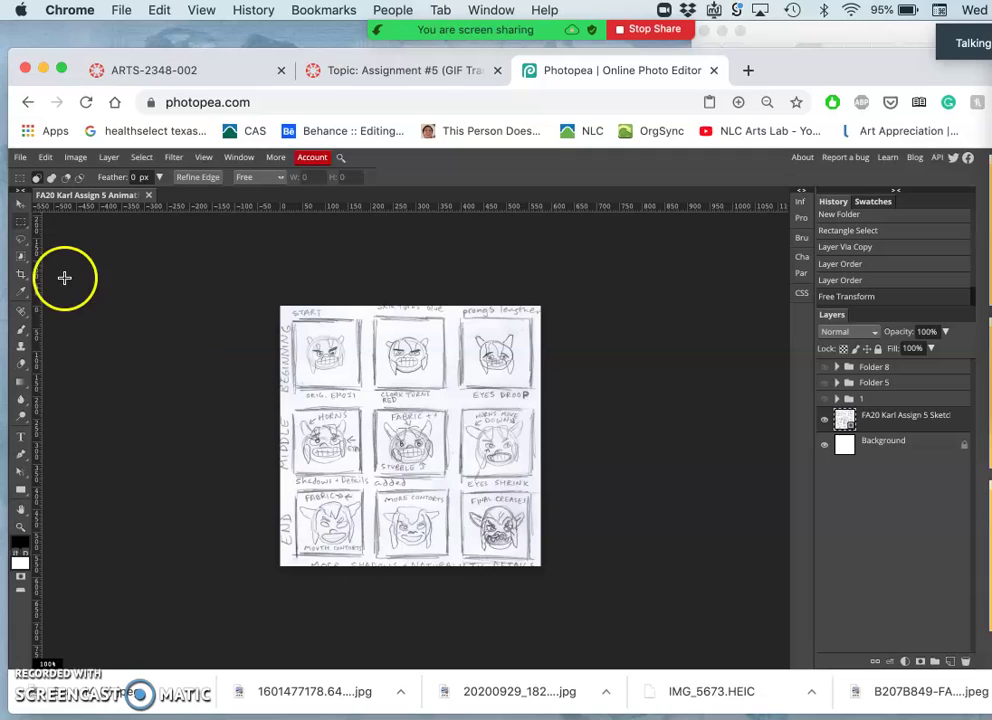
Select the middle-left HORNS panel and add a new Folder 11 with the sketch layer active
{"action": "left_click", "coordinate": [306, 406]}
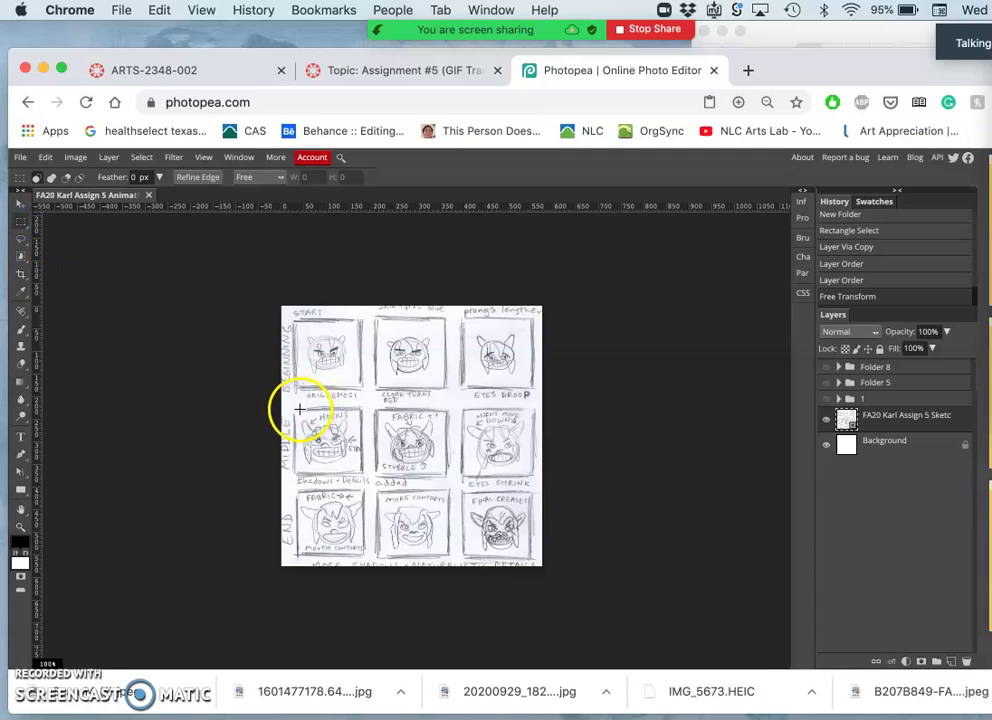
{"action": "left_click_drag", "start_coordinate": [312, 421], "coordinate": [361, 470]}
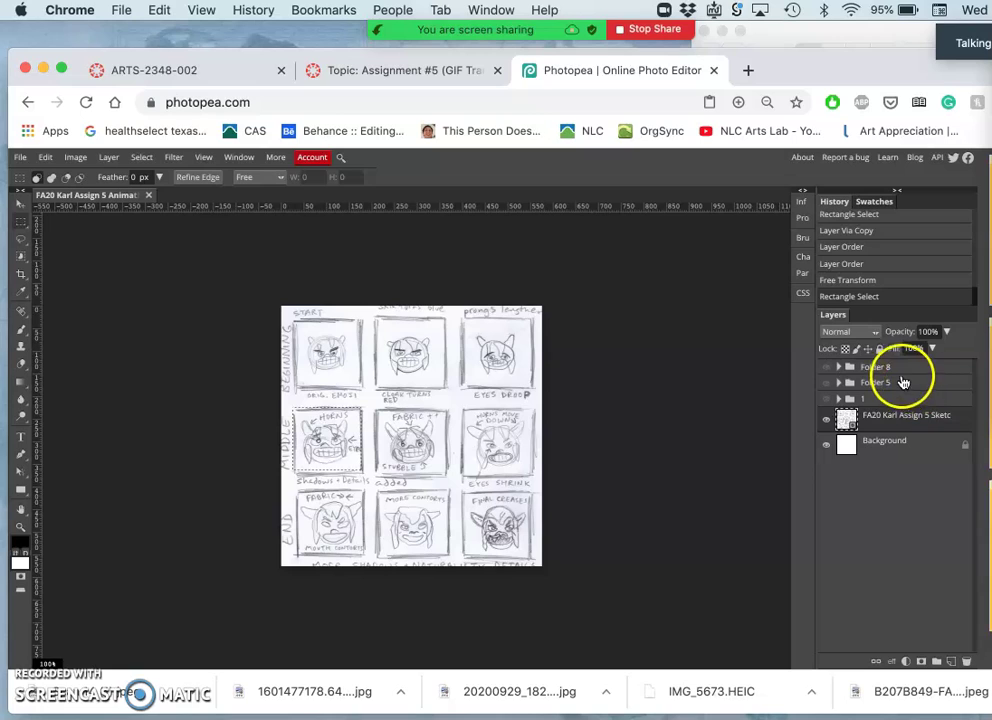
{"action": "left_click", "coordinate": [893, 368]}
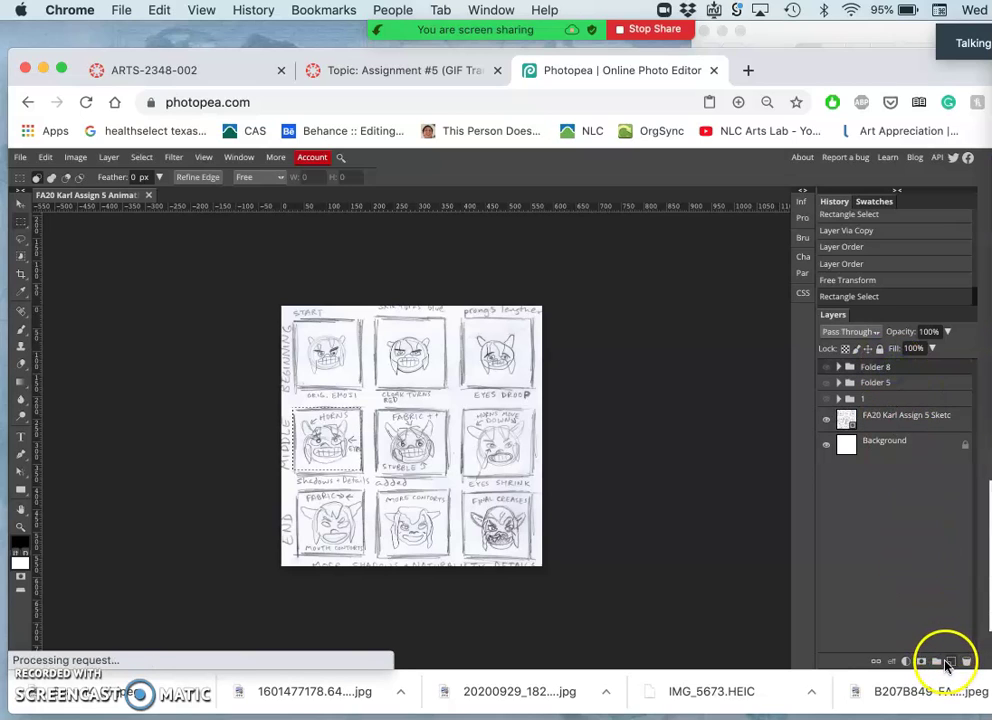
{"action": "left_click", "coordinate": [935, 662]}
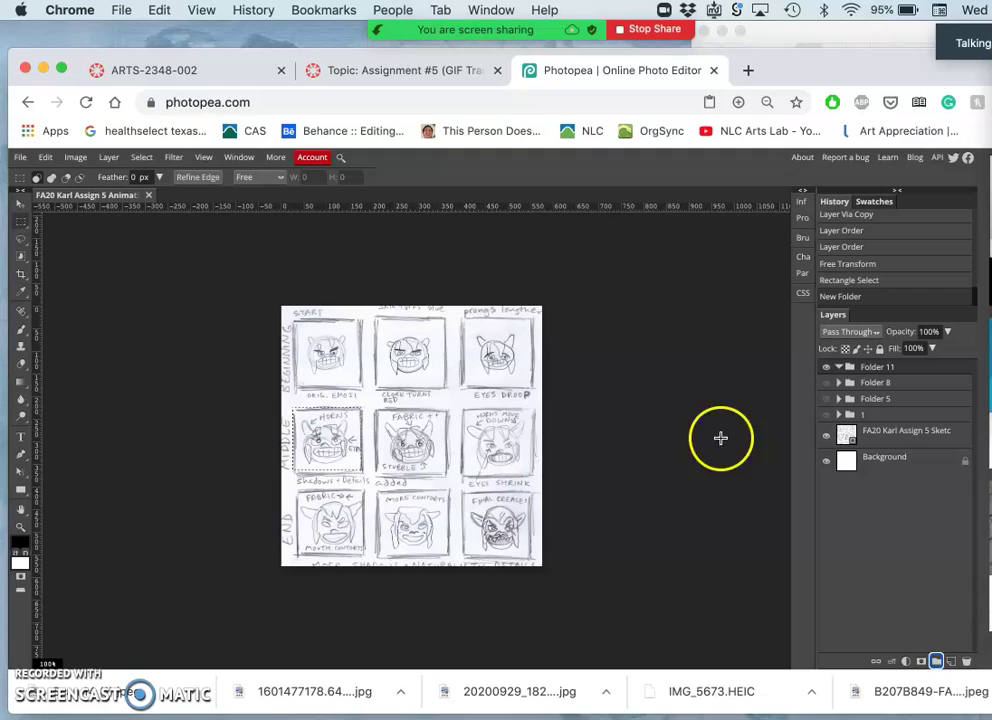
{"action": "left_click", "coordinate": [870, 440]}
Copy the HORNS panel to Layer 4 and stretch it to about 358% by 416% to cover the canvas
{"action": "key", "text": "super+j"}
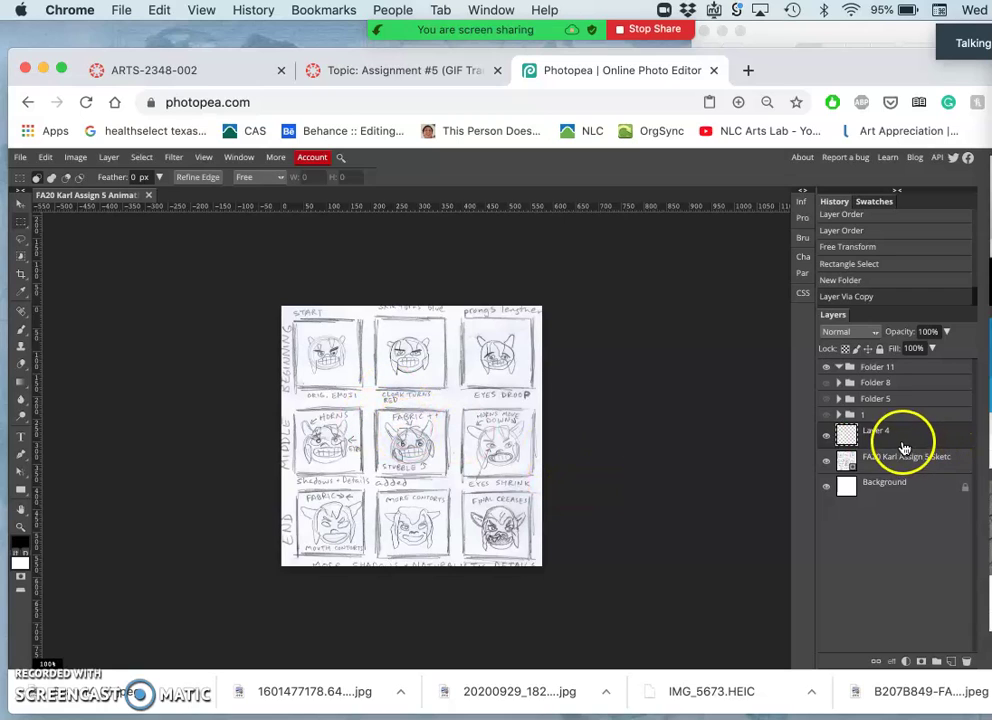
{"action": "left_click", "coordinate": [22, 204]}
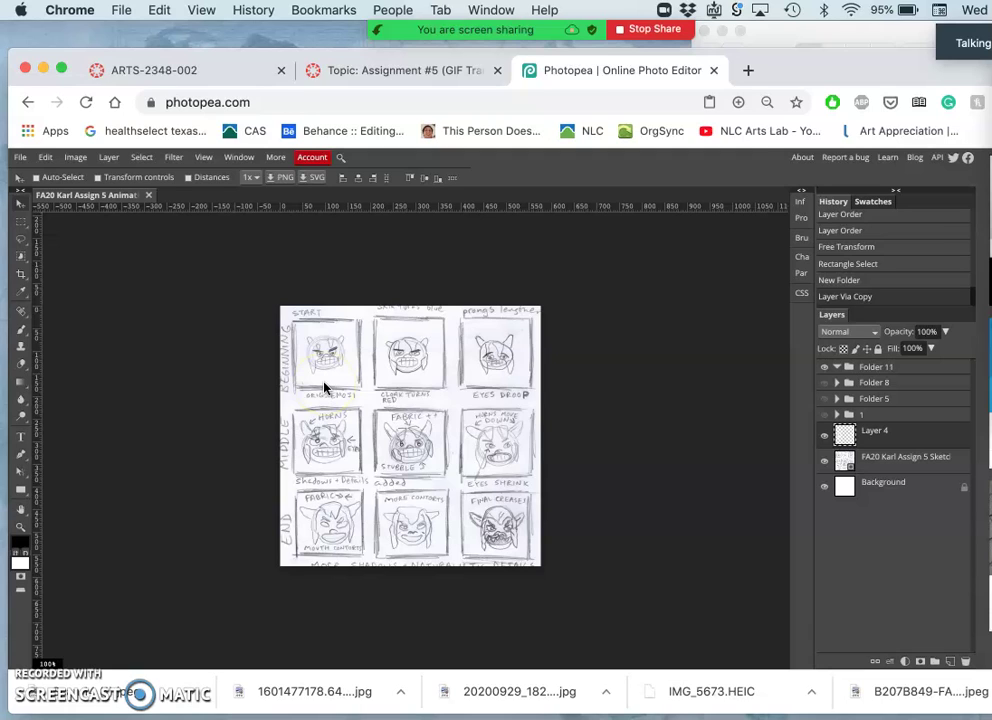
{"action": "key", "text": "ctrl+alt+t"}
{"action": "left_click", "coordinate": [364, 406]}
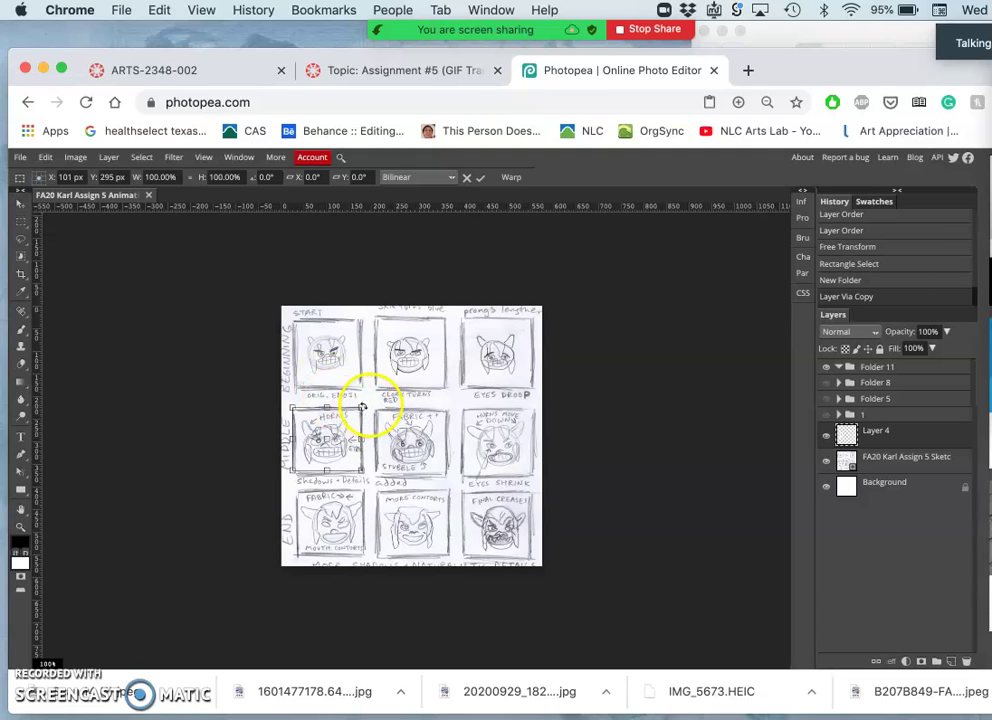
{"action": "mouse_move", "coordinate": [362, 407]}
{"action": "left_mouse_down"}
{"action": "mouse_move", "coordinate": [516, 316]}
{"action": "mouse_move", "coordinate": [469, 356]}
{"action": "mouse_move", "coordinate": [473, 344]}
{"action": "left_mouse_up"}
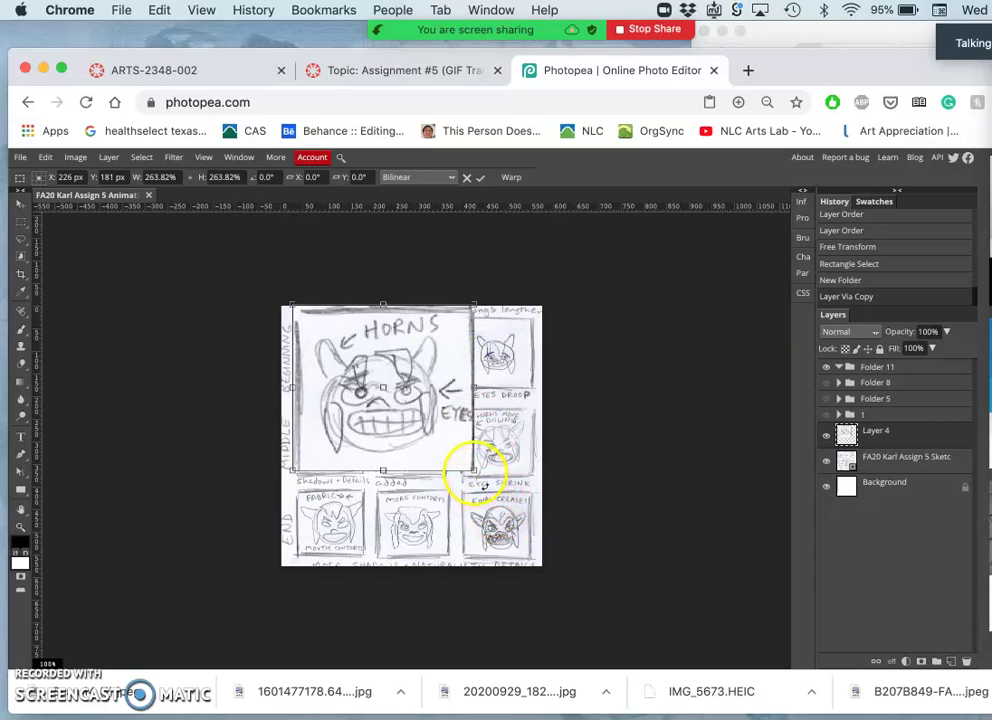
{"action": "left_click_drag", "start_coordinate": [470, 470], "coordinate": [538, 563]}
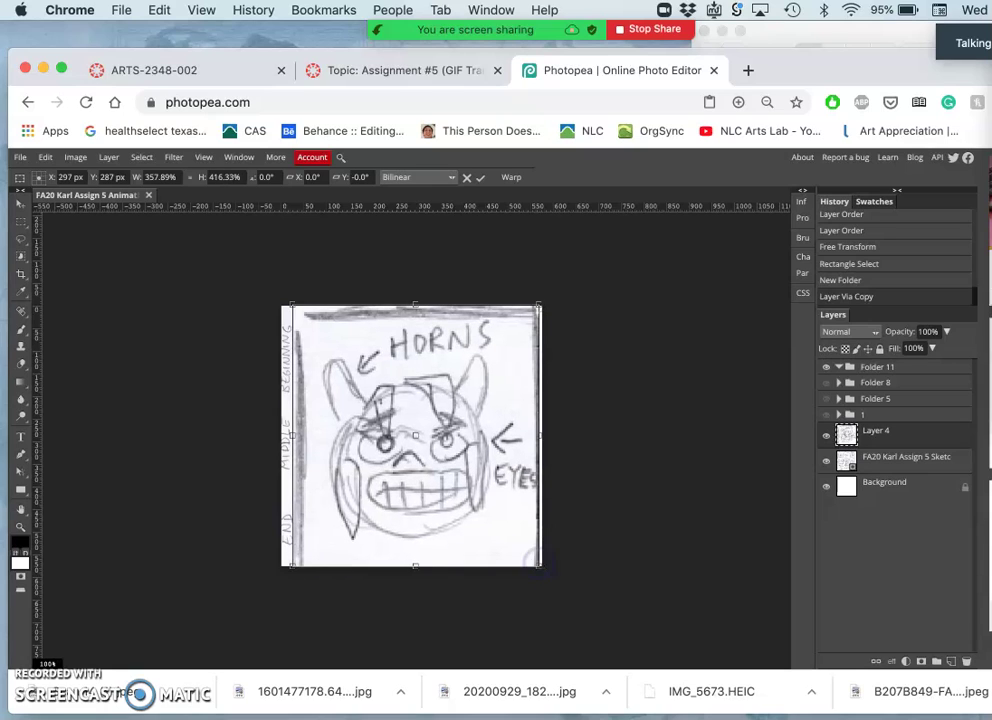